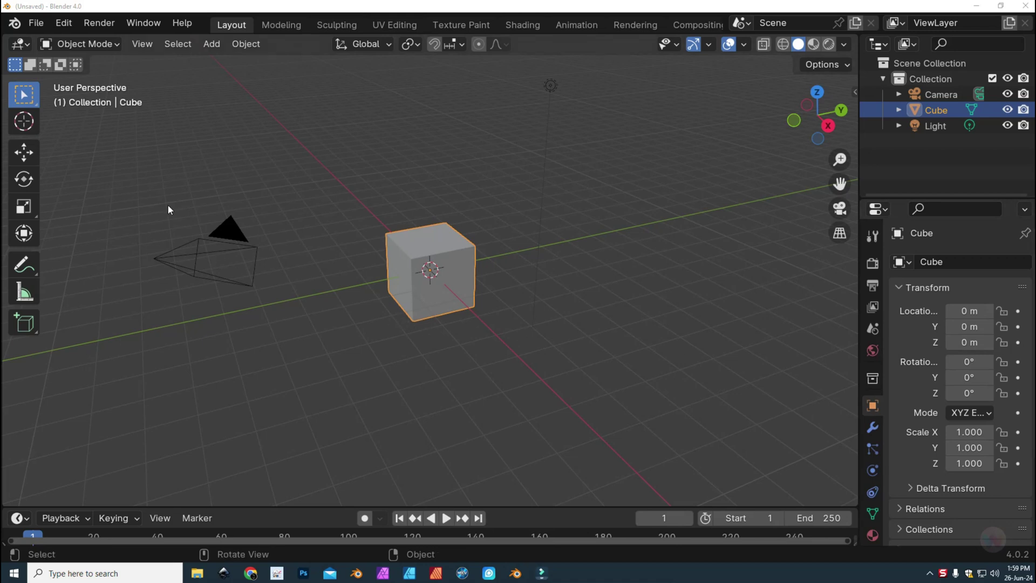
Step: Delete the Camera and the Light from the scene
drag(172, 206, 257, 316)
key(Delete)
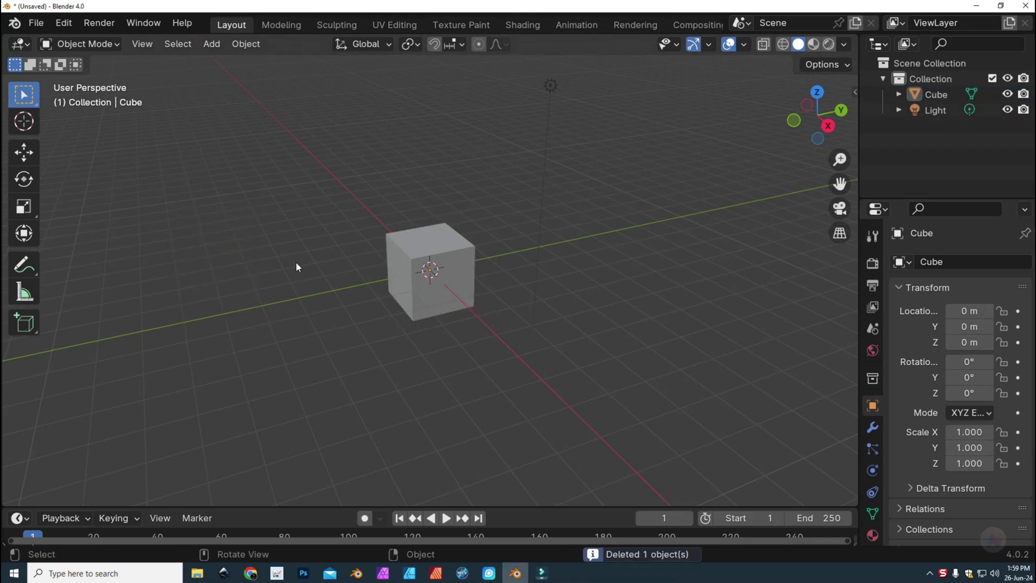
click(550, 86)
key(Delete)
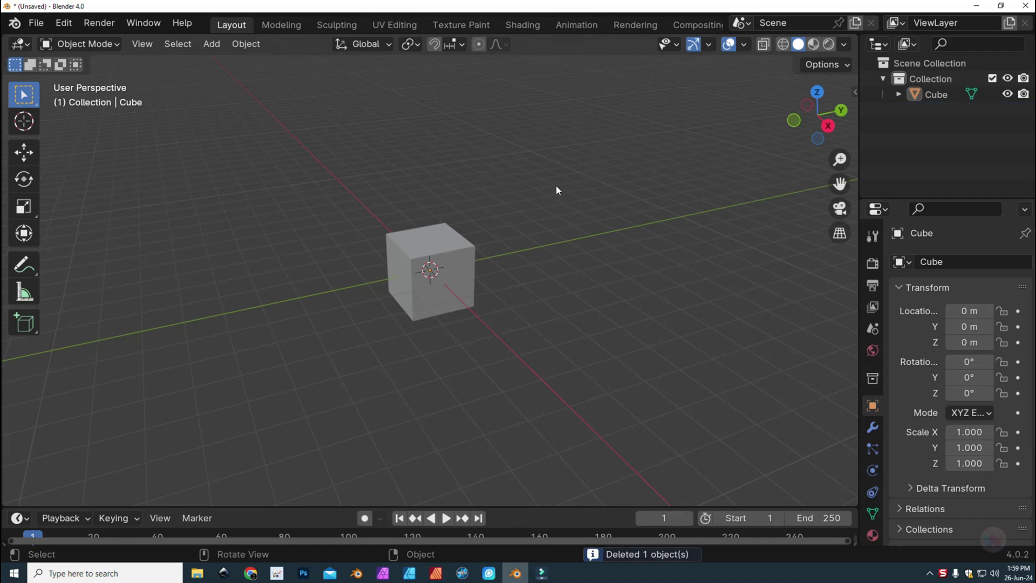
Step: Scale the cube into a flat plank of 1.792 × 9.303 × 0.309
middle_drag(556, 192, 472, 261)
click(468, 254)
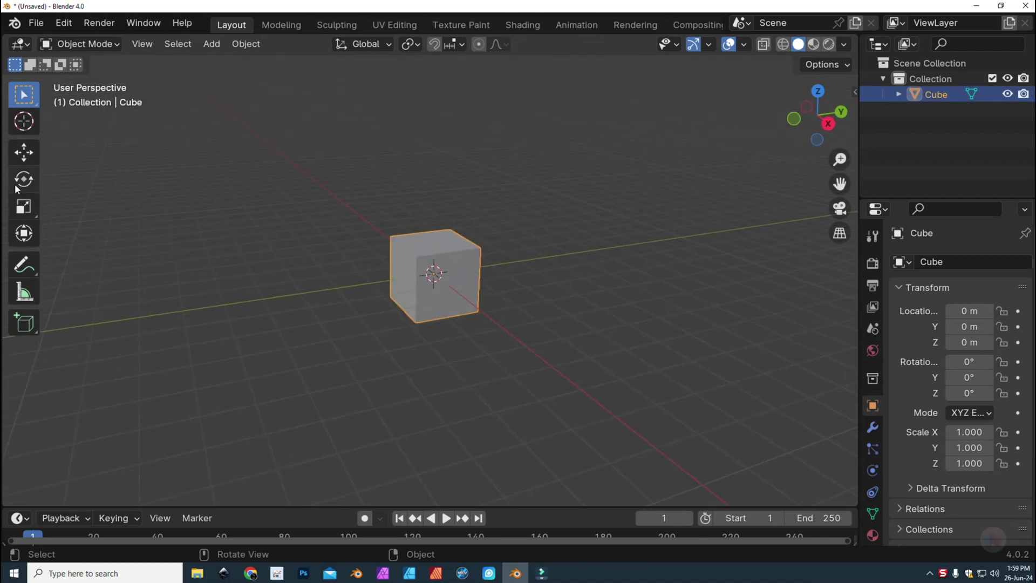
click(24, 208)
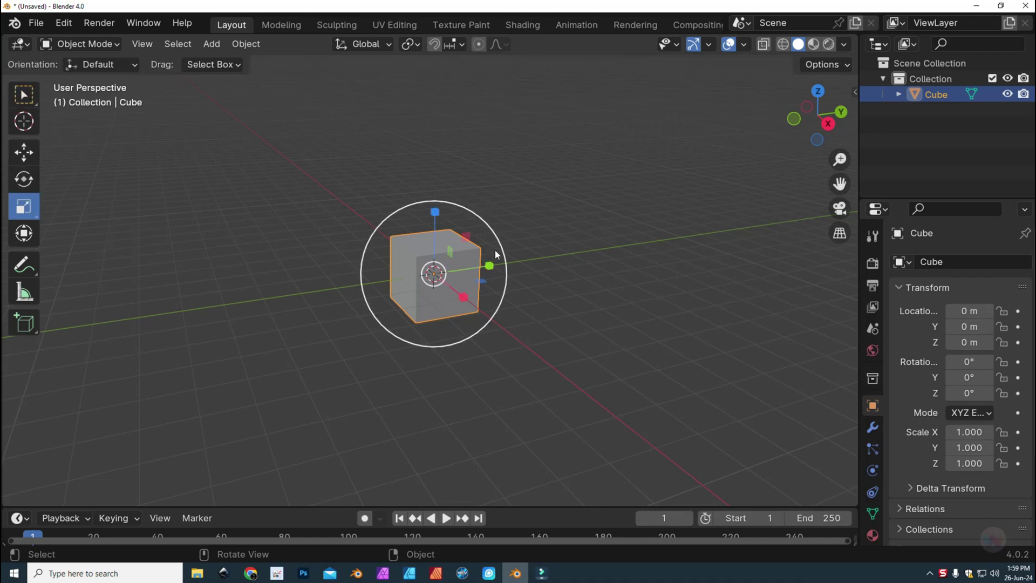
drag(489, 264, 86, 239)
drag(463, 297, 476, 318)
middle_drag(476, 319, 475, 301)
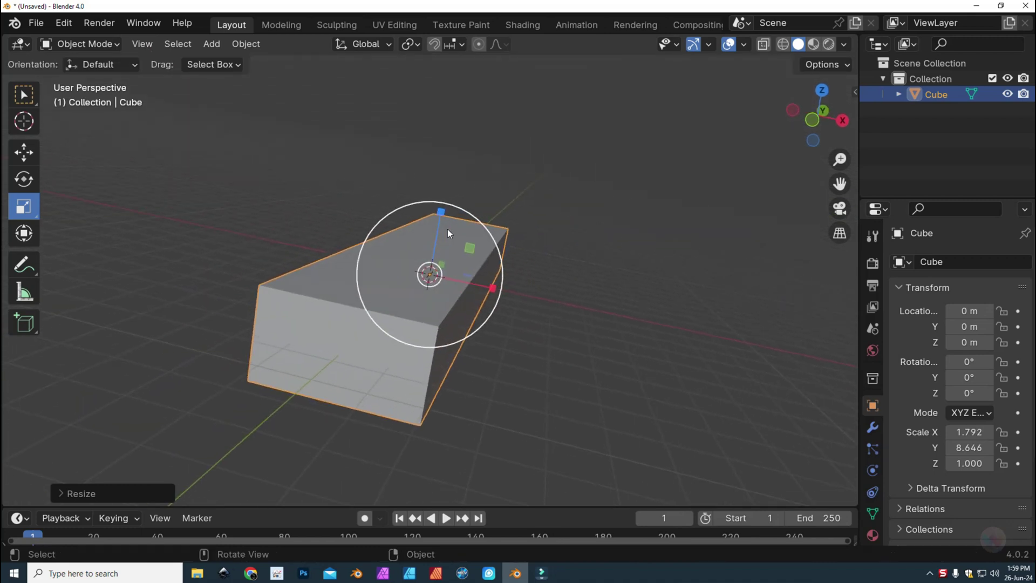
drag(429, 212, 428, 256)
middle_drag(428, 256, 471, 267)
drag(468, 268, 475, 267)
middle_drag(475, 267, 416, 304)
scroll(377, 308, up, 3)
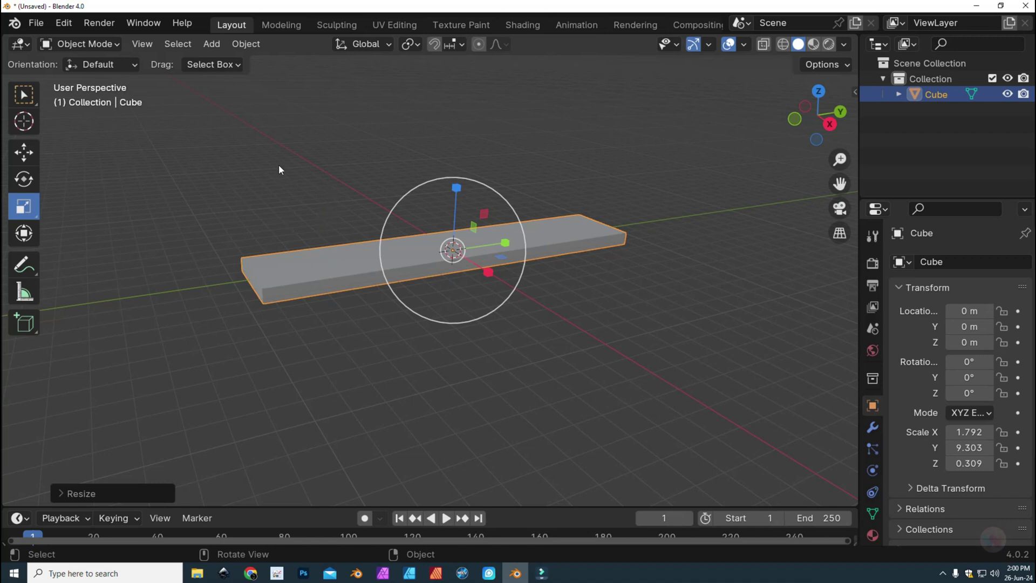
Step: In Edit Mode with edge select, select the plank's long top and bottom edge loops
click(96, 44)
click(92, 78)
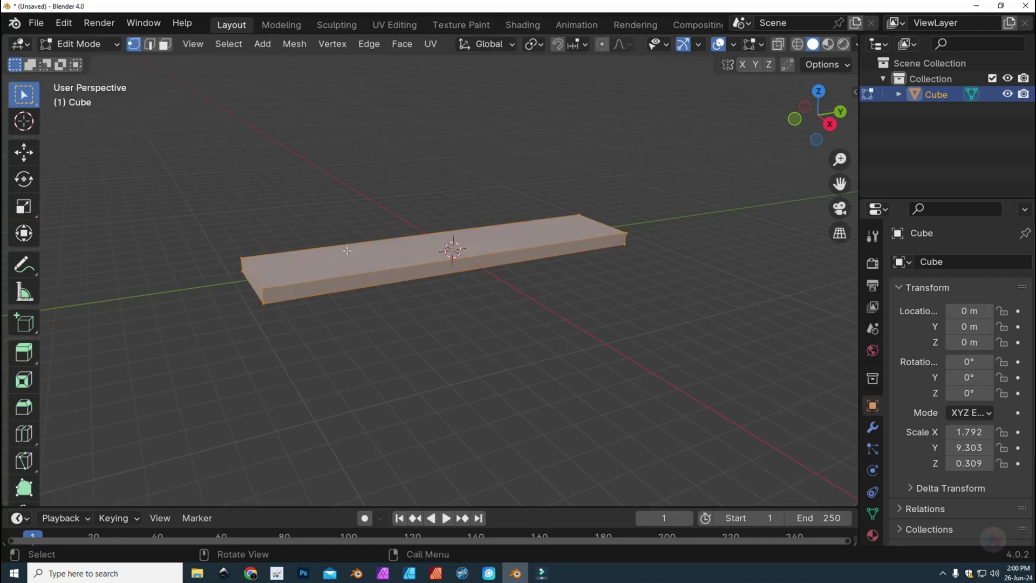
click(148, 45)
click(347, 244)
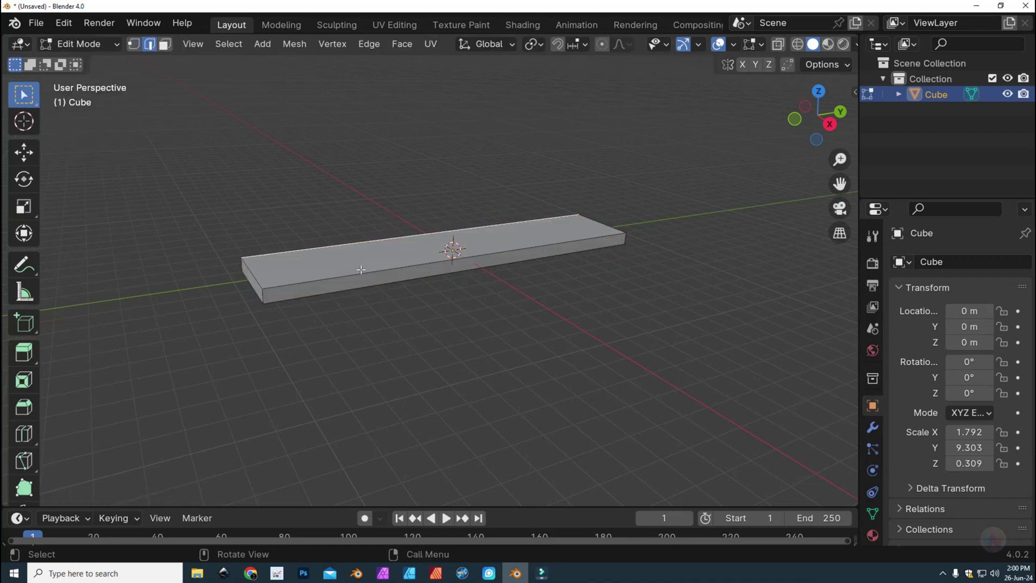
key(shift)
alt+click(363, 283)
click(333, 246)
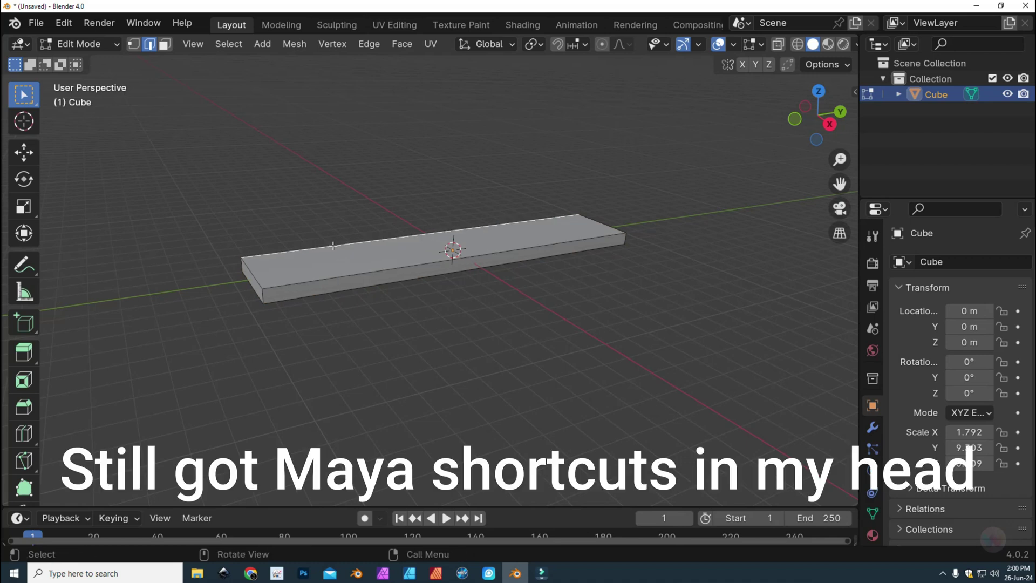
alt+shift+click(347, 282)
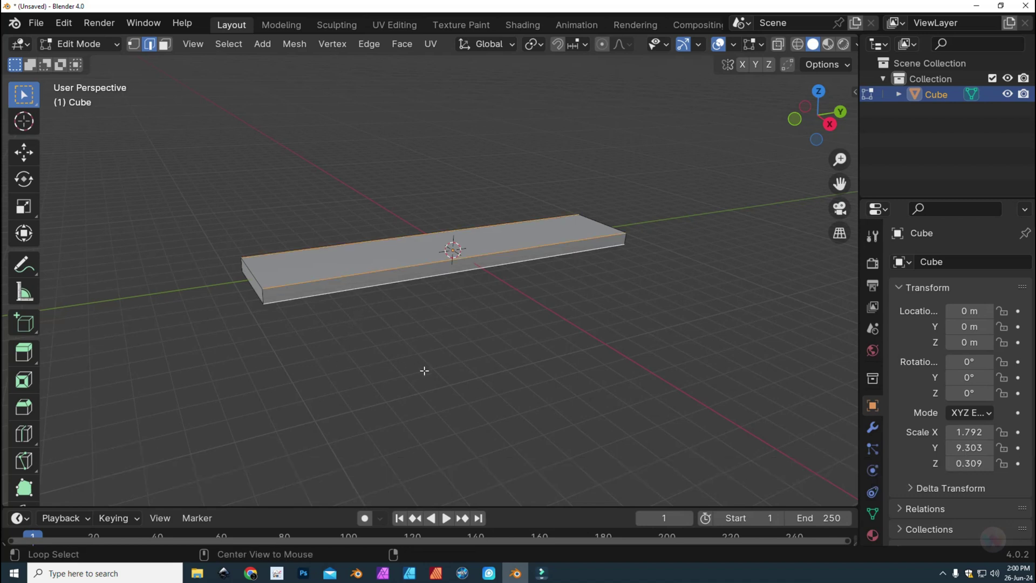
middle_drag(335, 364, 467, 281)
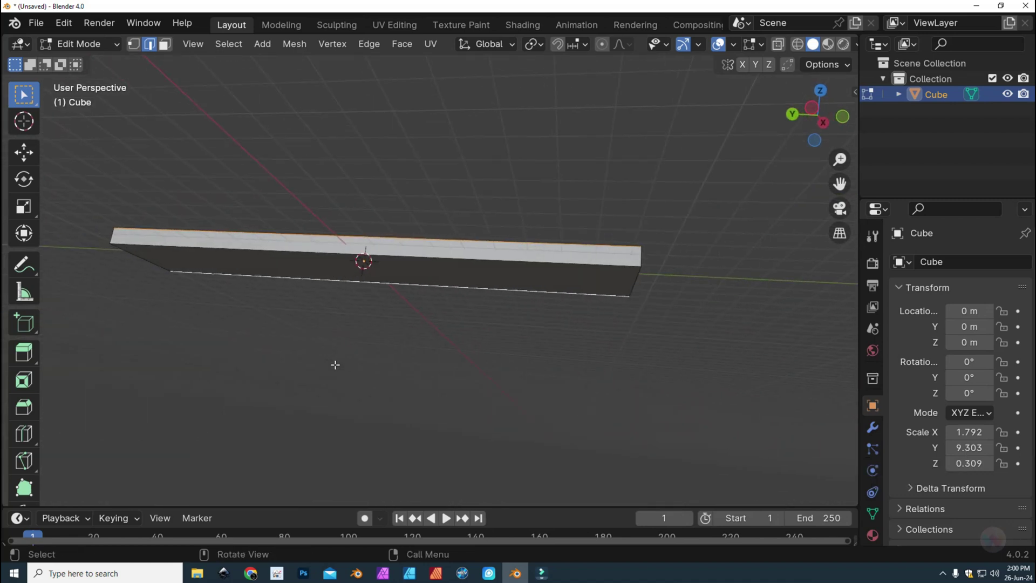
alt+shift+click(489, 259)
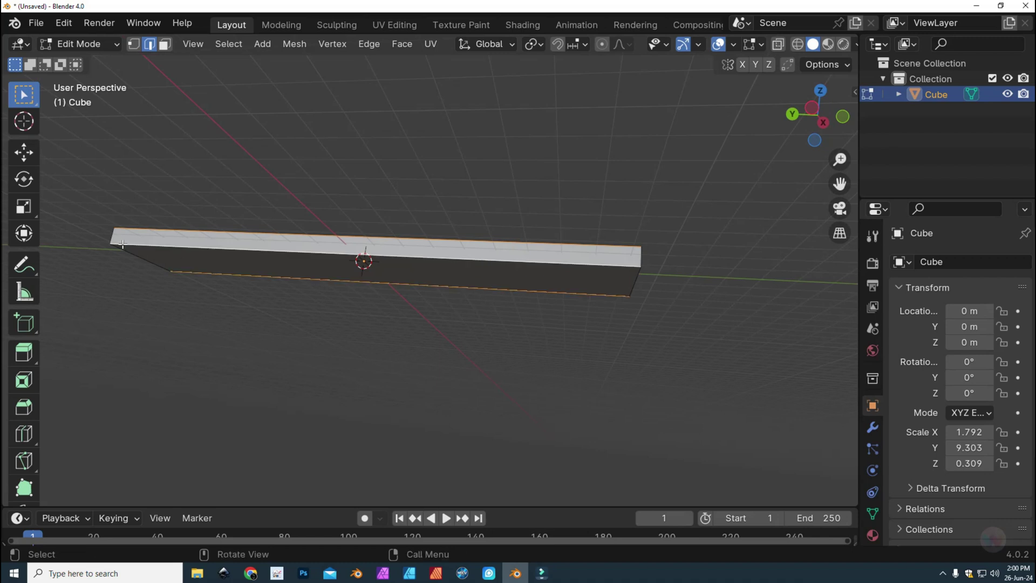
middle_drag(122, 246, 30, 377)
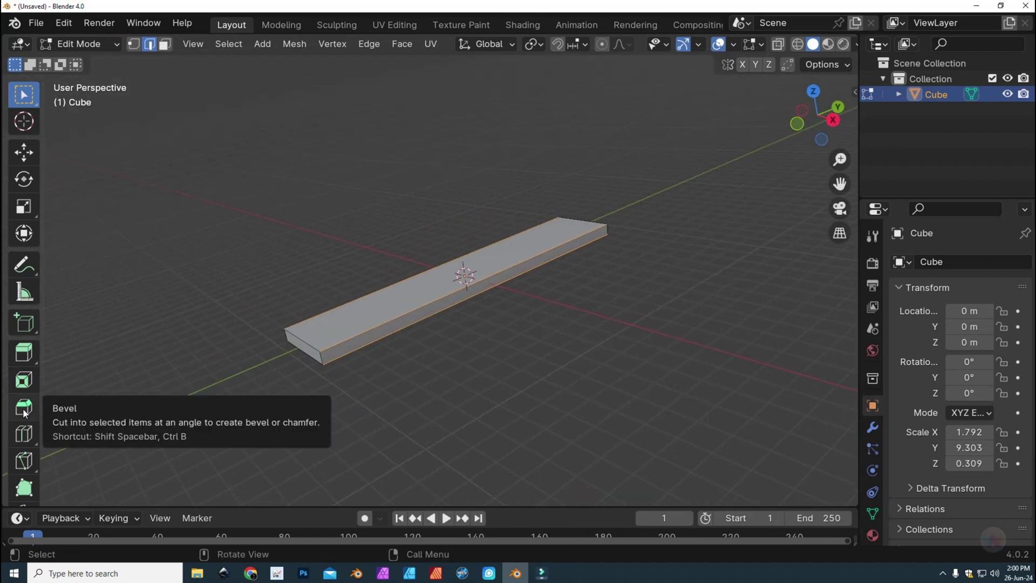
Step: Bevel the selected long edges with a single segment, then deselect all edges
click(23, 413)
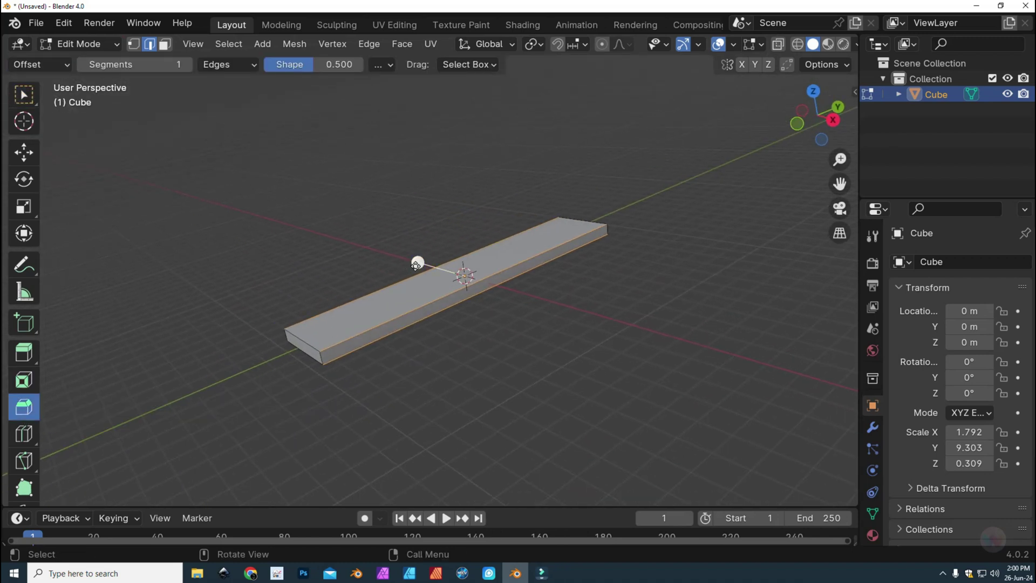
drag(417, 263, 409, 241)
middle_drag(414, 270, 418, 303)
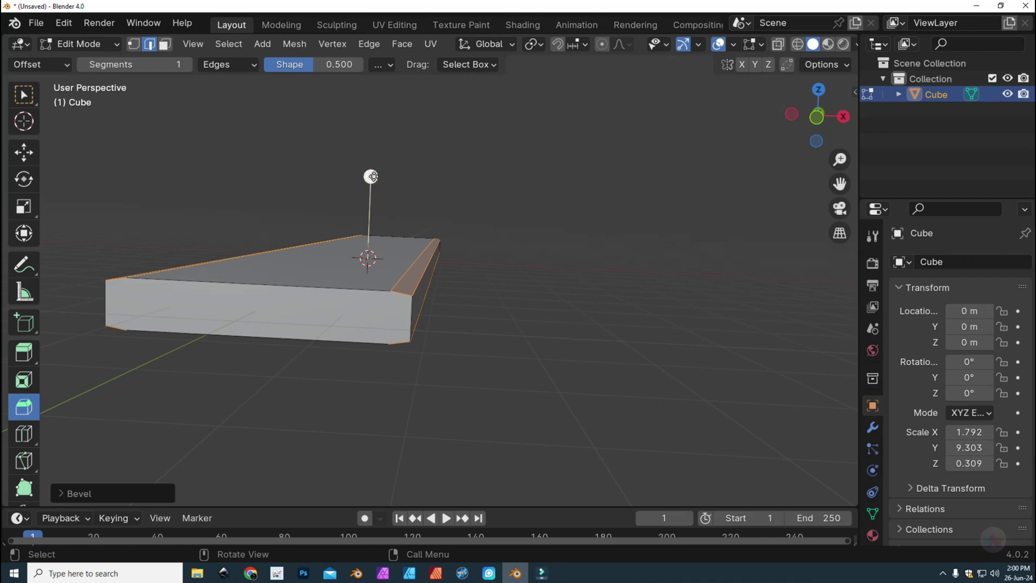
mouse_move(370, 177)
mouse_down()
mouse_move(376, 163)
mouse_move(376, 179)
mouse_up()
key(ctrl+z)
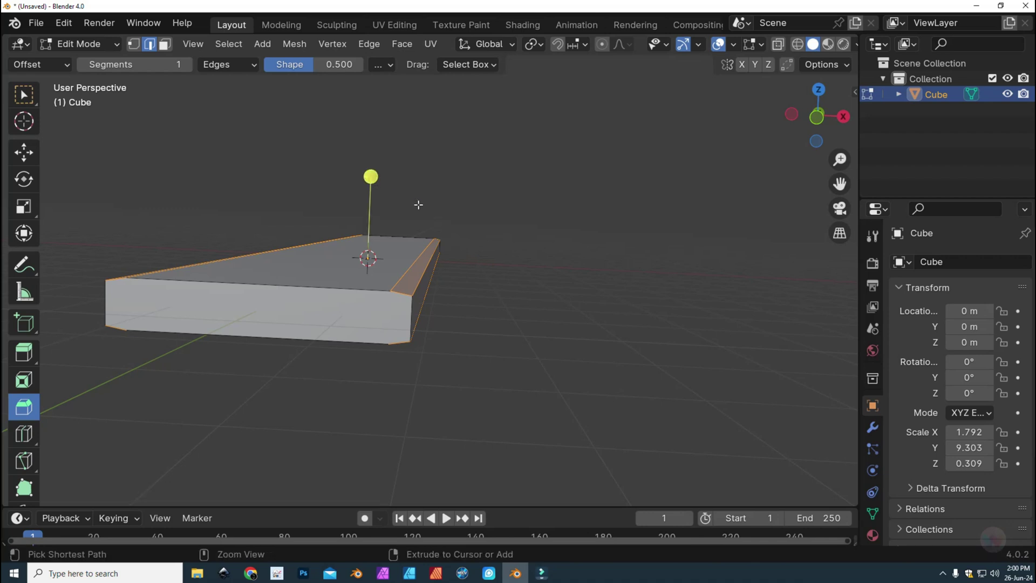
click(549, 226)
middle_drag(288, 332, 102, 169)
Step: Back in Object Mode, duplicate the plank as Cube.001 and slide it along X
click(80, 44)
click(98, 71)
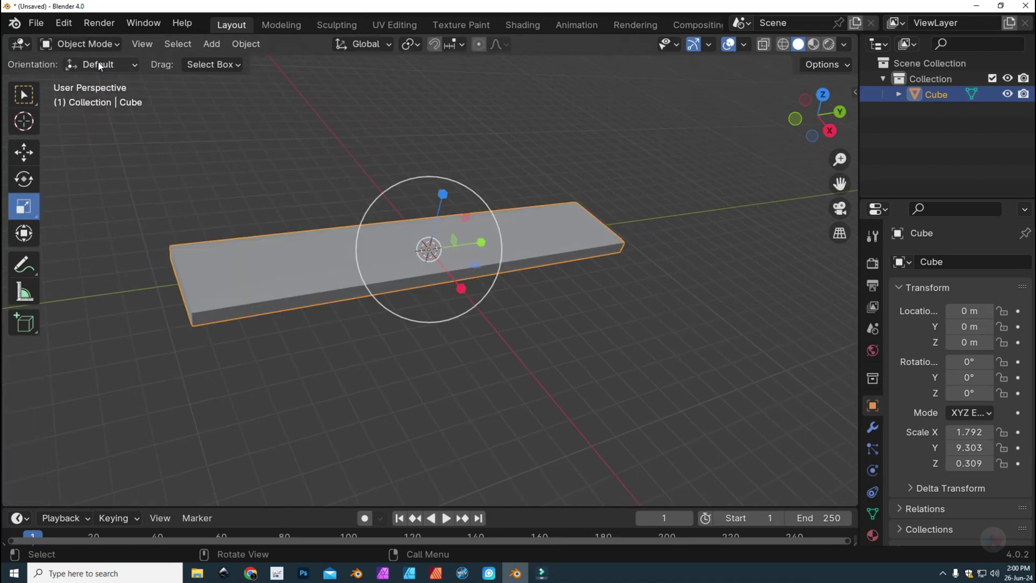
middle_drag(378, 319, 457, 330)
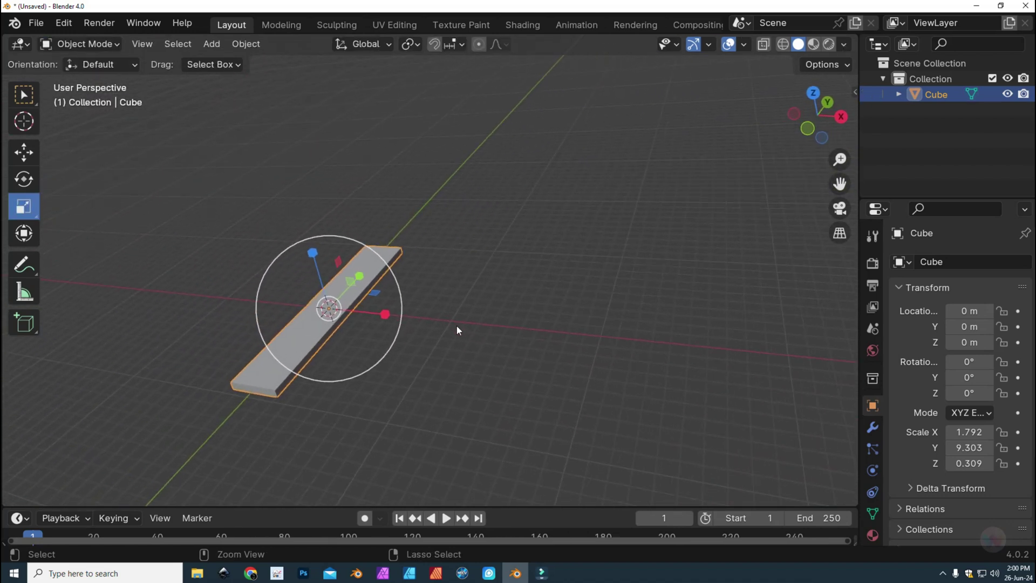
key(ctrl+c)
key(ctrl+v)
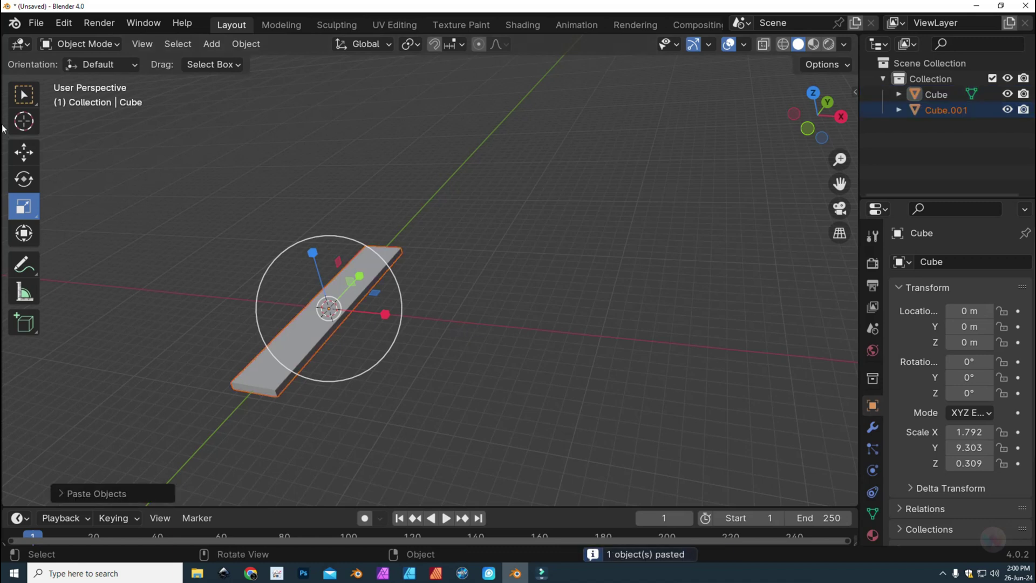
click(23, 153)
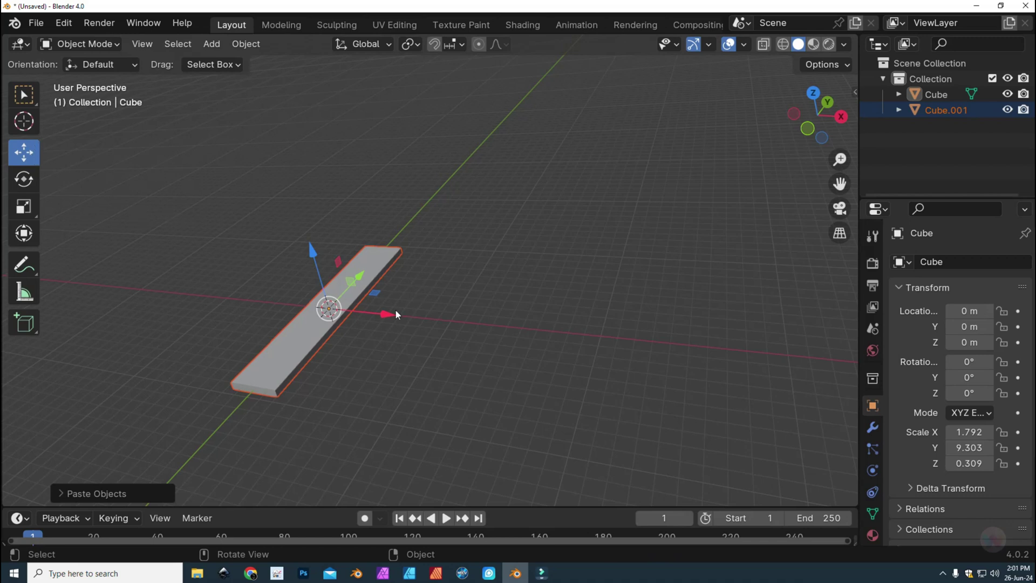
drag(388, 315, 35, 394)
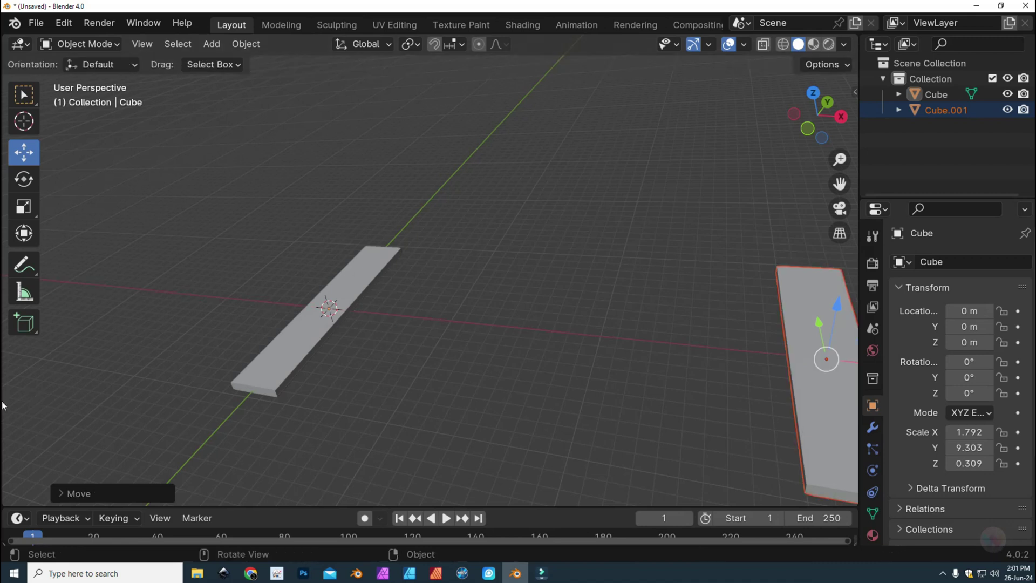
middle_drag(3, 405, 4, 410)
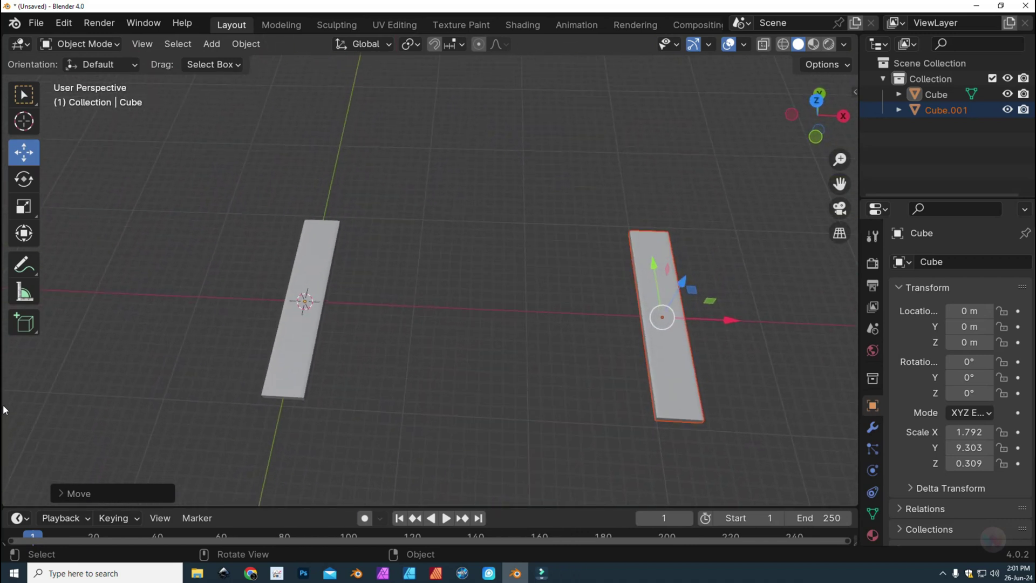
Step: Paste a third plank, Cube.002, and rotate it exactly 90° about Z
key(ctrl+c)
key(ctrl+v)
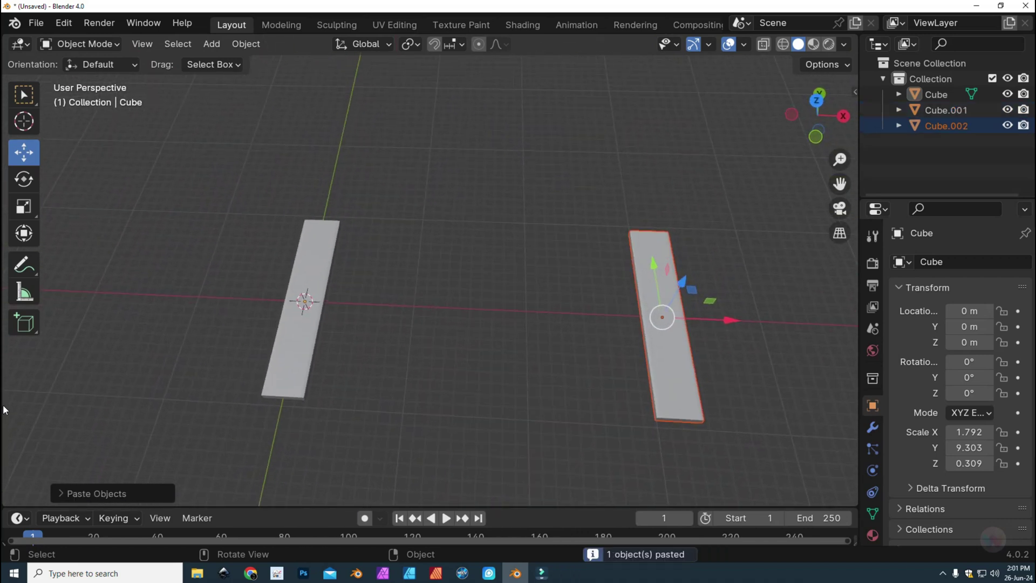
click(26, 184)
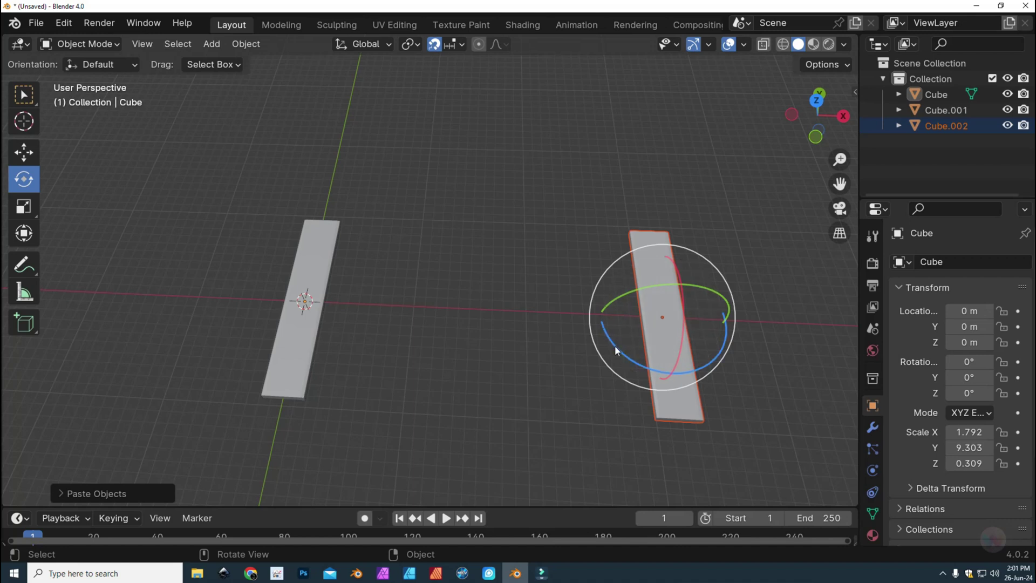
drag(617, 352, 697, 361)
click(57, 493)
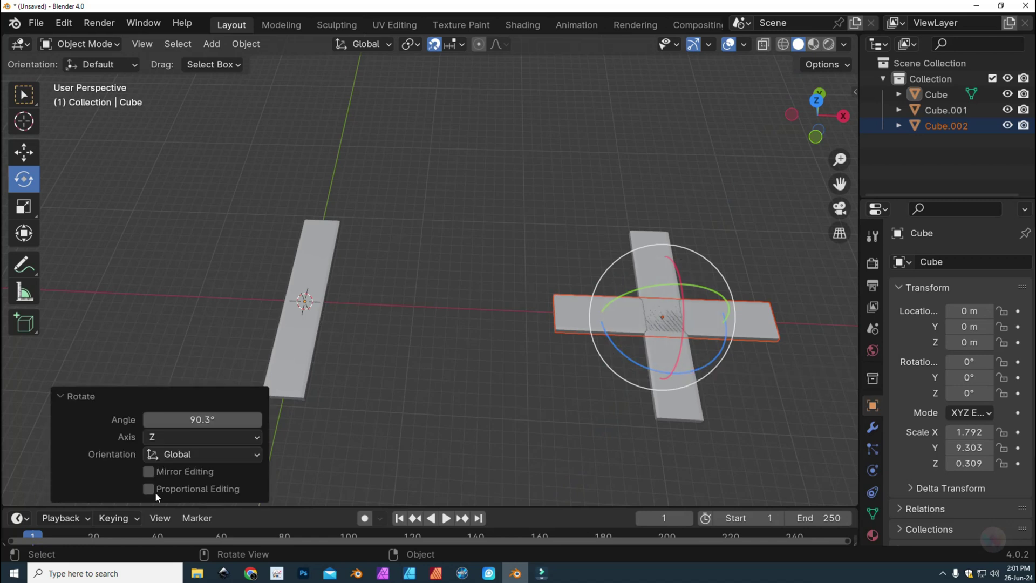
click(218, 420)
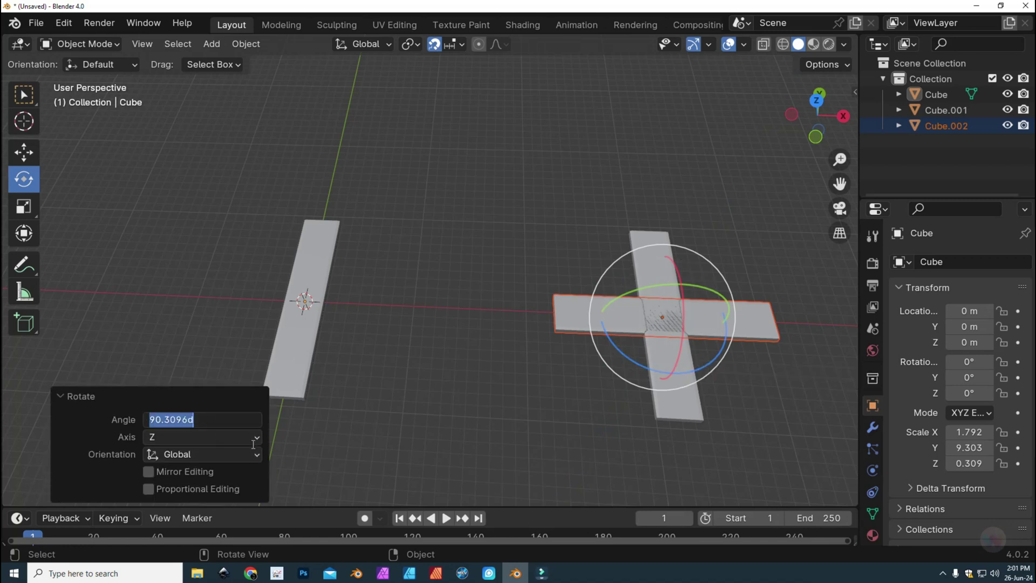
text(90)
key(Return)
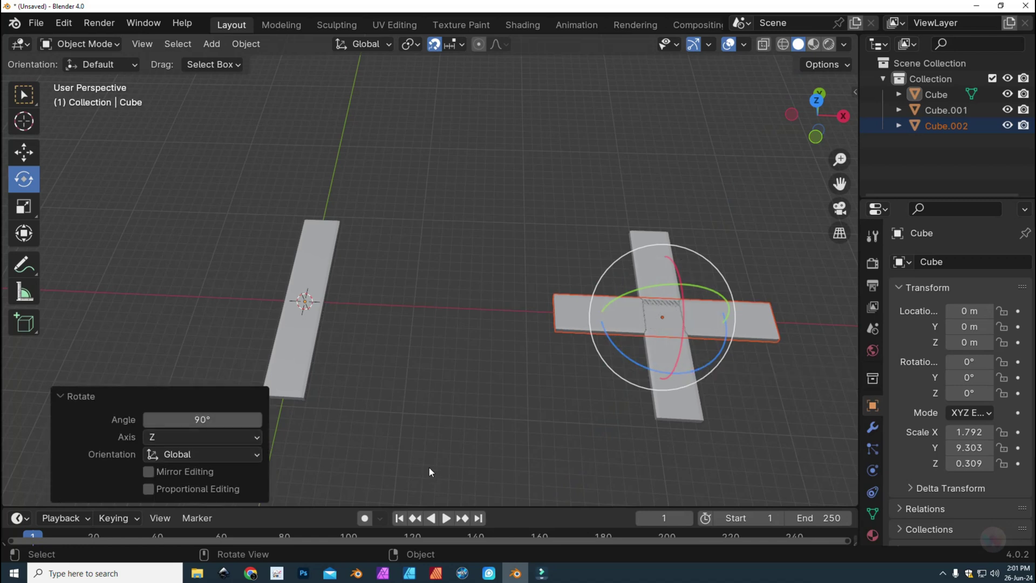
Step: Slide Cube.002 about 21 m left along X to 10.77 m, checking orthographic views
click(497, 374)
click(565, 320)
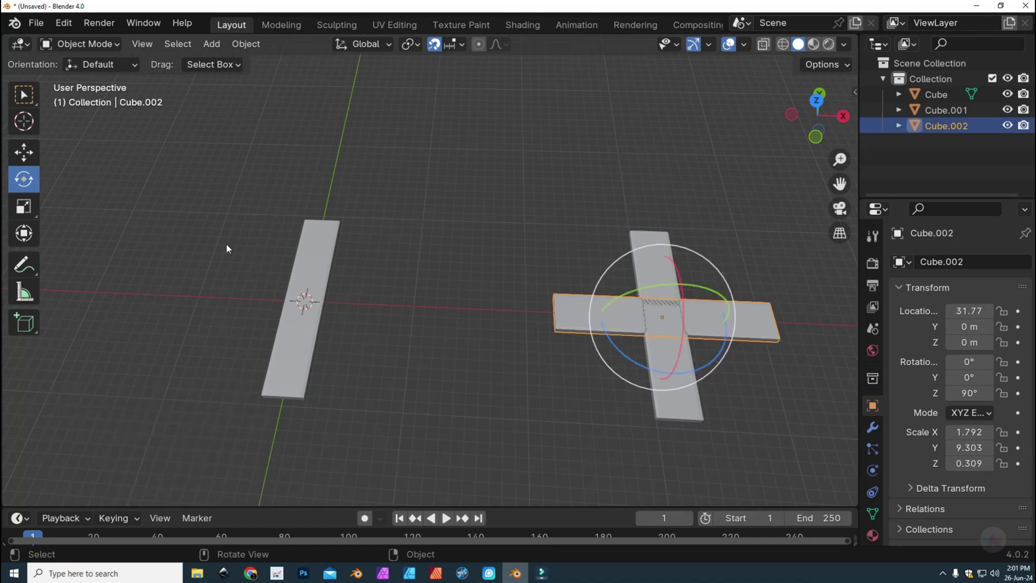
click(31, 157)
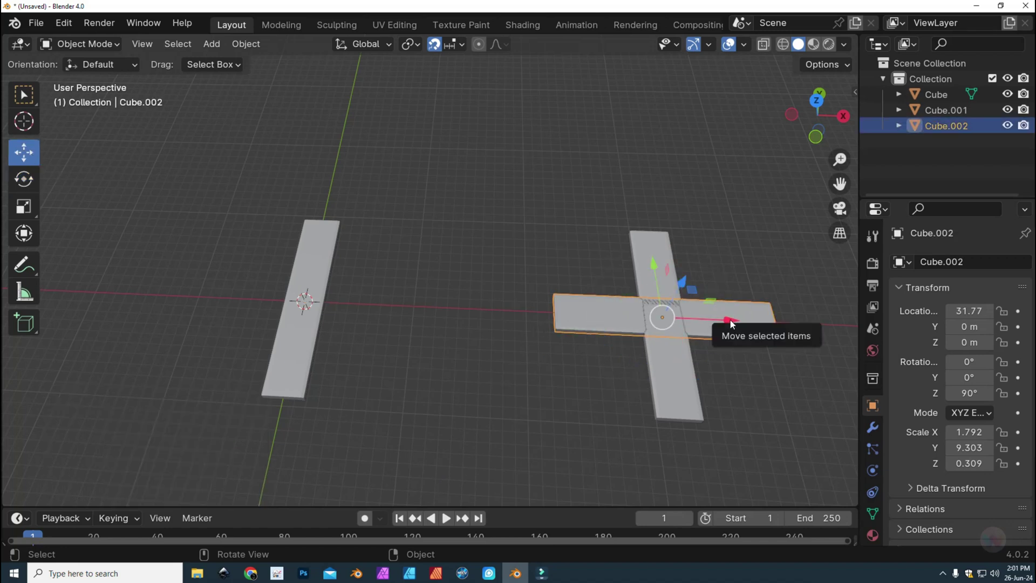
drag(731, 319, 488, 348)
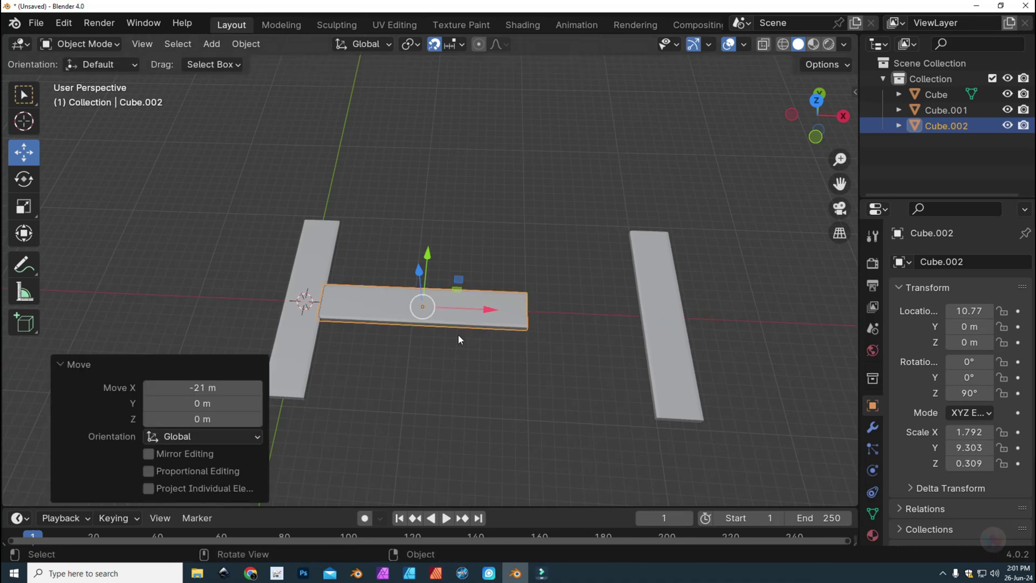
key(KP_1)
key(KP_6)
key(KP_3)
key(KP_8)
Step: In top view with wireframe X-ray and snapping off, place the rail at X 11.09 m
key(KP_7)
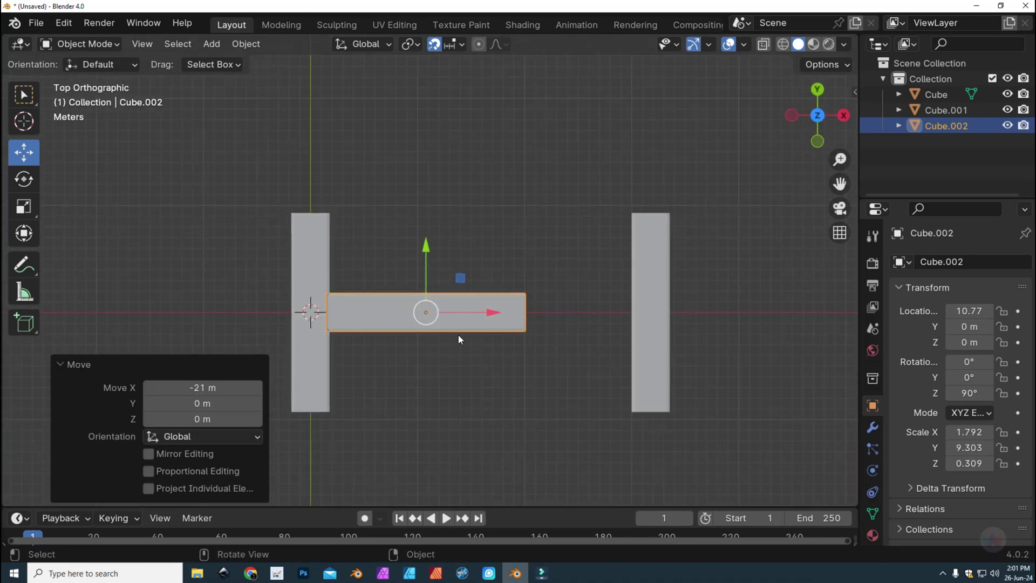
click(782, 45)
scroll(403, 355, up, 6)
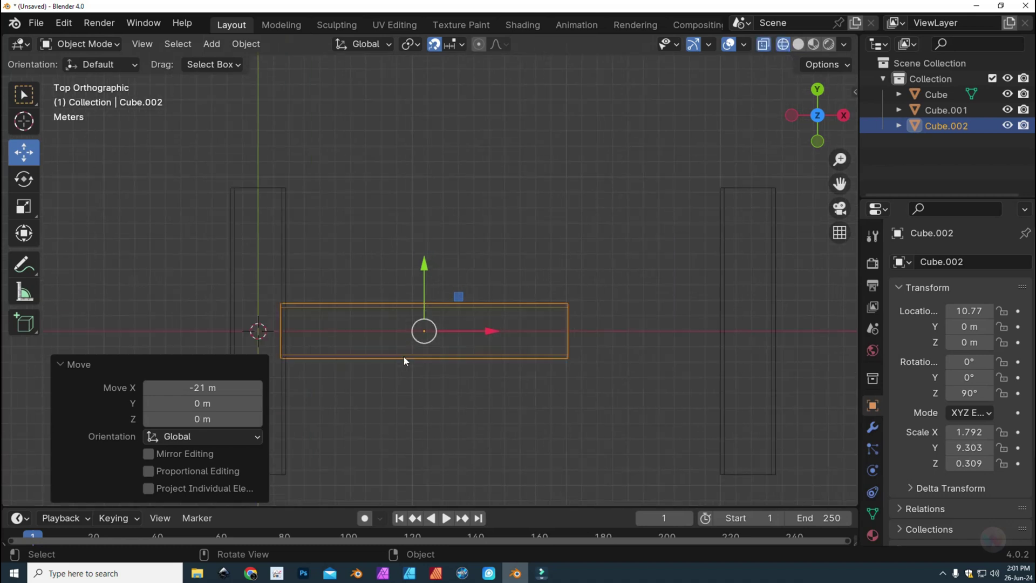
click(61, 364)
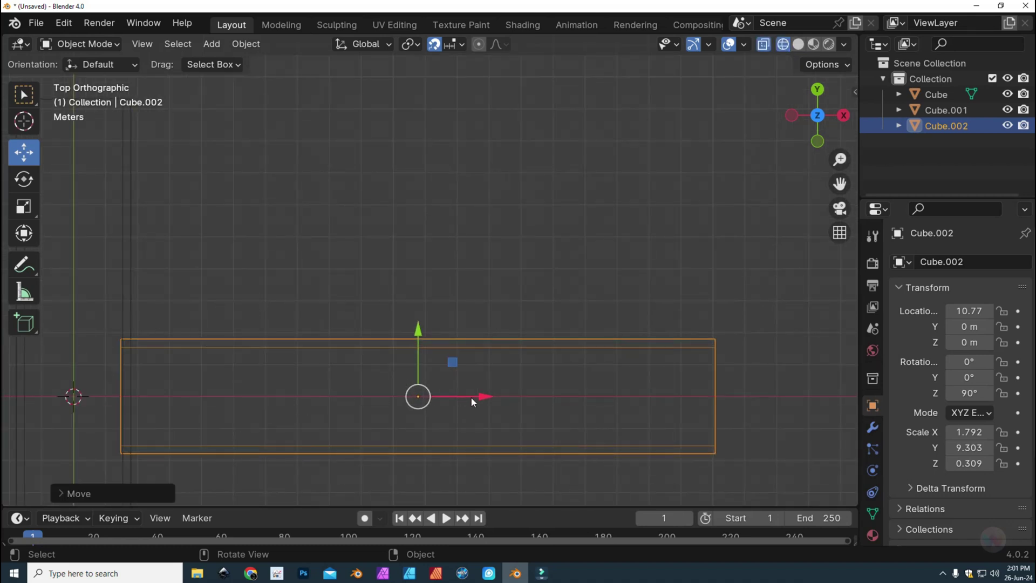
mouse_move(482, 397)
mouse_down()
mouse_move(493, 397)
mouse_move(484, 396)
mouse_move(491, 387)
mouse_up()
click(434, 44)
drag(484, 394, 495, 399)
Step: Move the rail along Y to -7.480 m at the front edge
scroll(465, 397, down, 5)
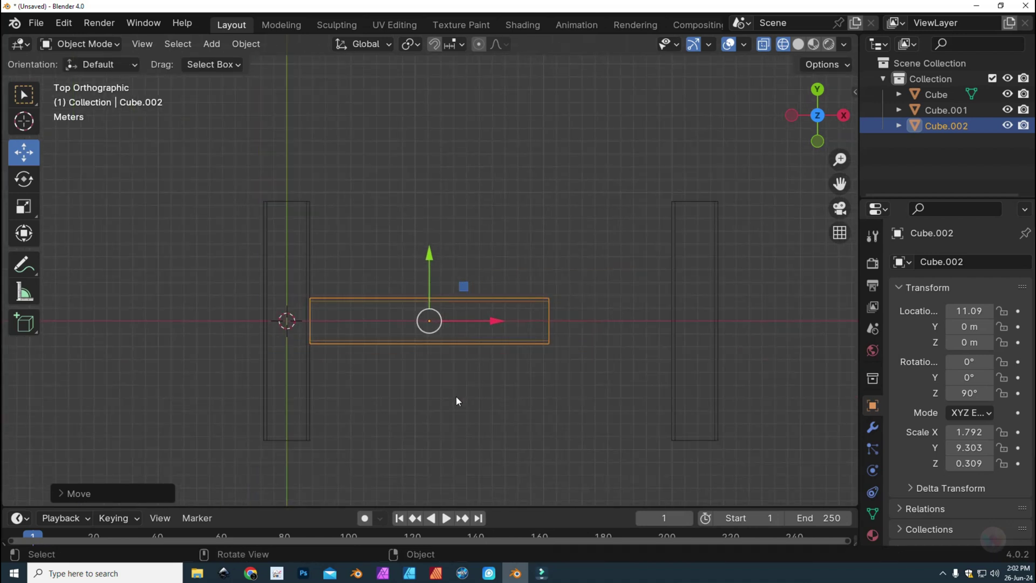
drag(432, 257, 438, 351)
scroll(339, 427, up, 10)
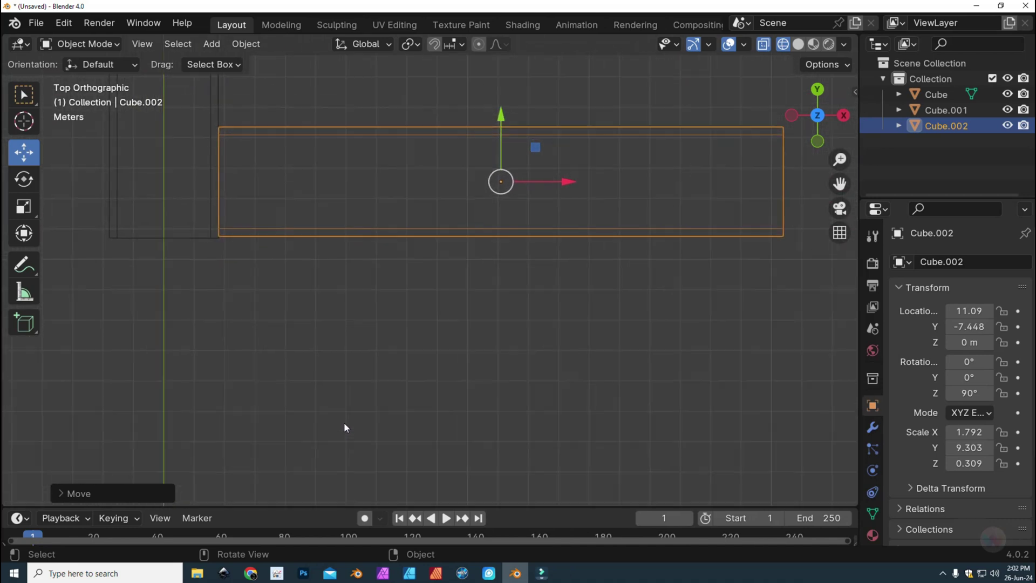
scroll(336, 413, down, 3)
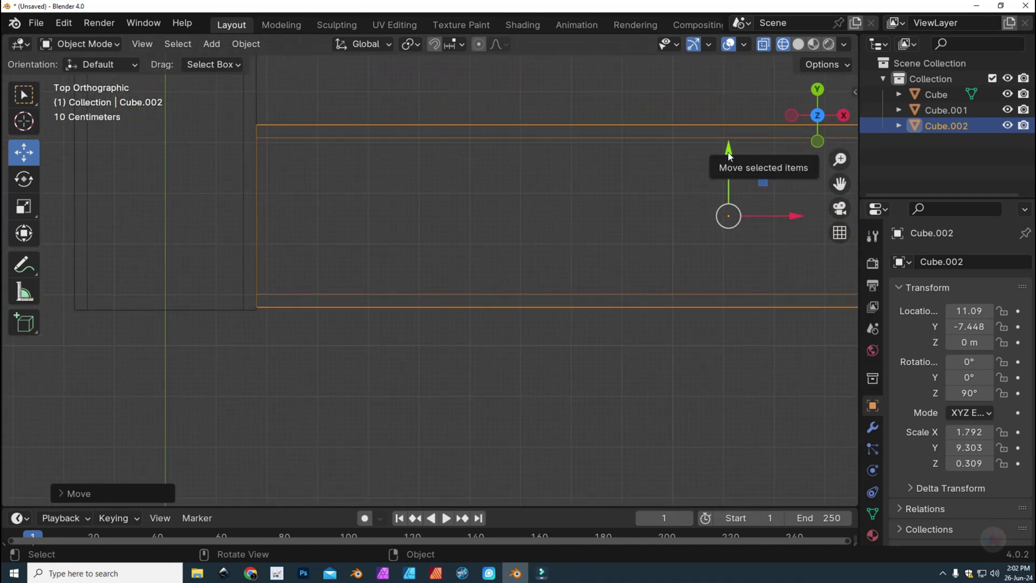
drag(728, 154, 728, 156)
scroll(663, 258, down, 6)
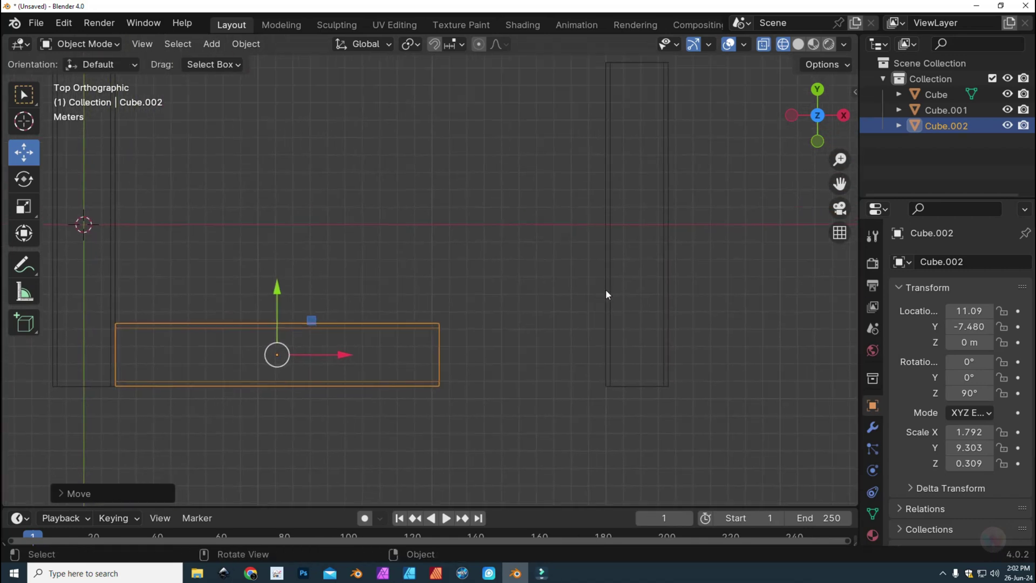
scroll(603, 295, down, 2)
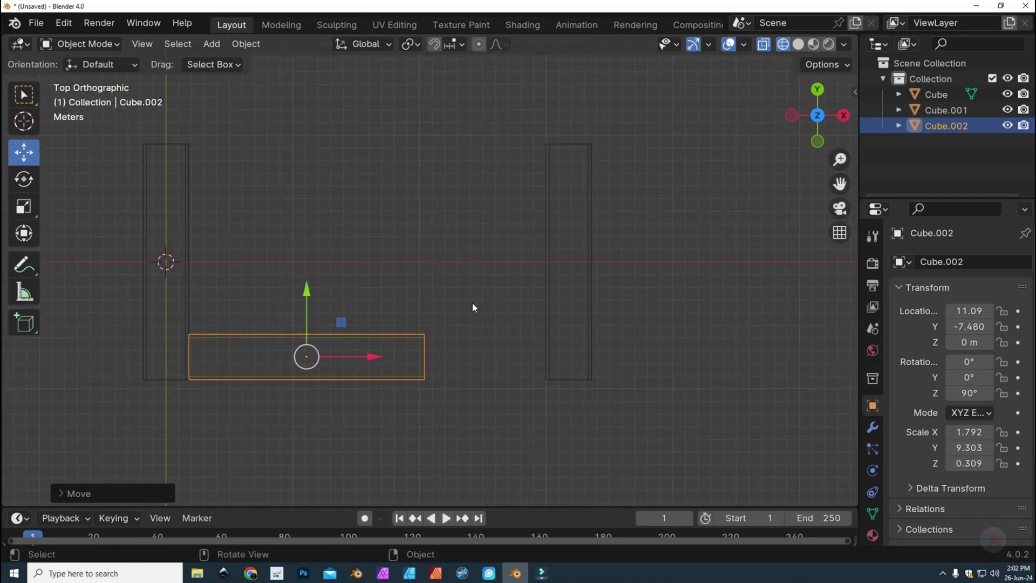
Step: Stretch the rail's right-end vertices along X to meet the right end board, then return to Object Mode
click(99, 47)
click(105, 79)
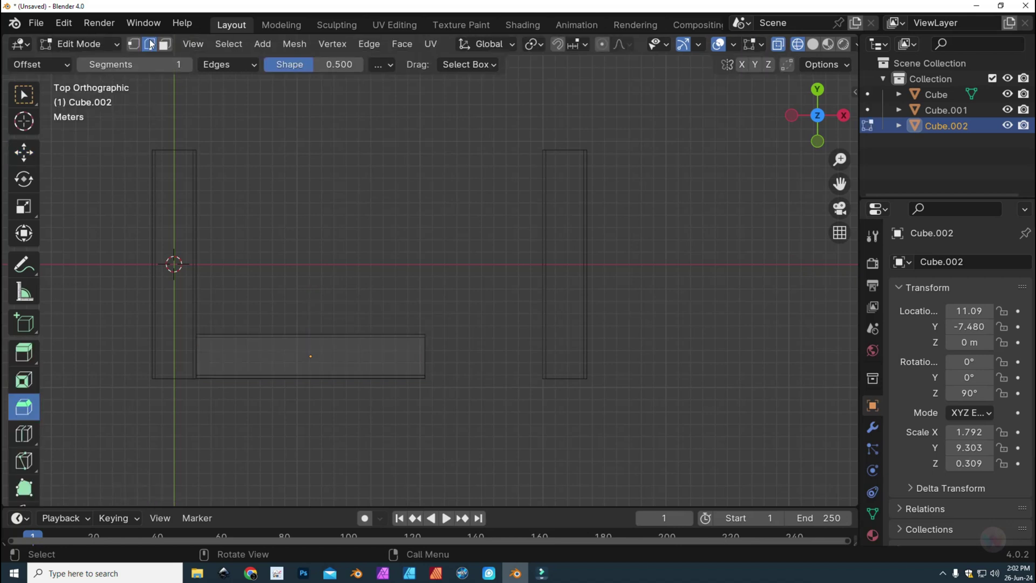
click(134, 44)
drag(411, 320, 468, 412)
click(27, 158)
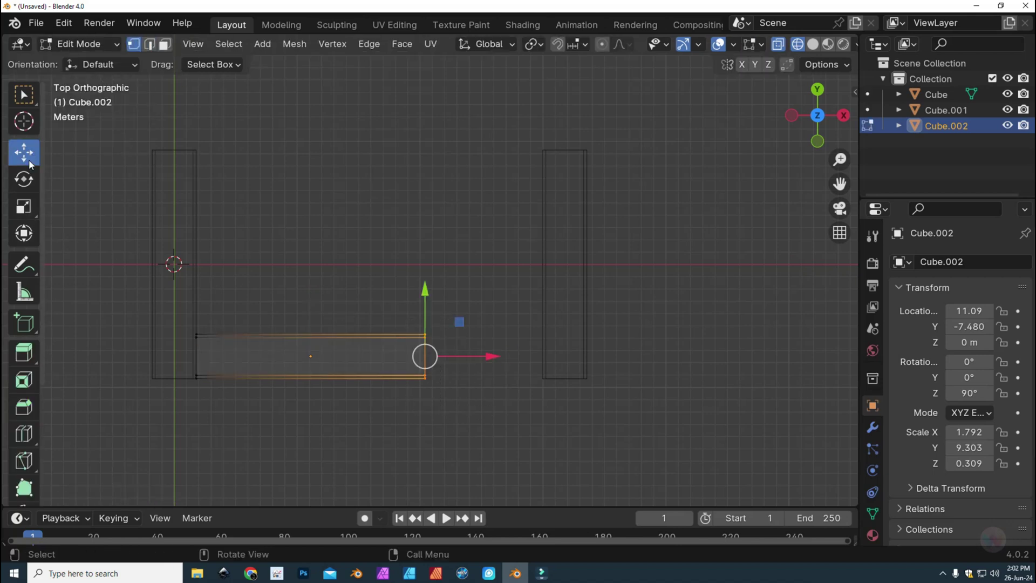
drag(491, 357, 608, 359)
scroll(609, 369, up, 10)
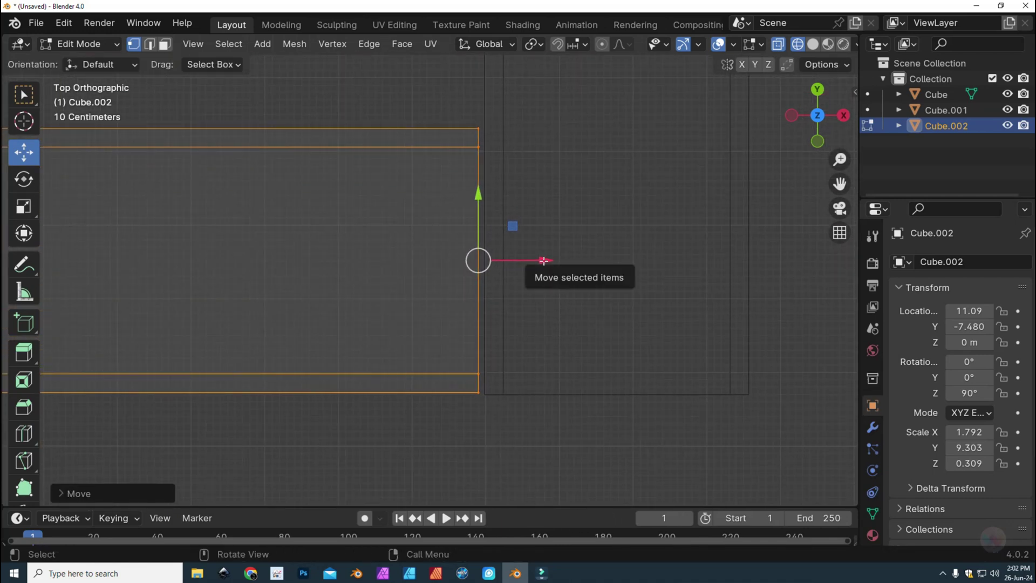
drag(542, 265, 566, 263)
scroll(470, 280, down, 5)
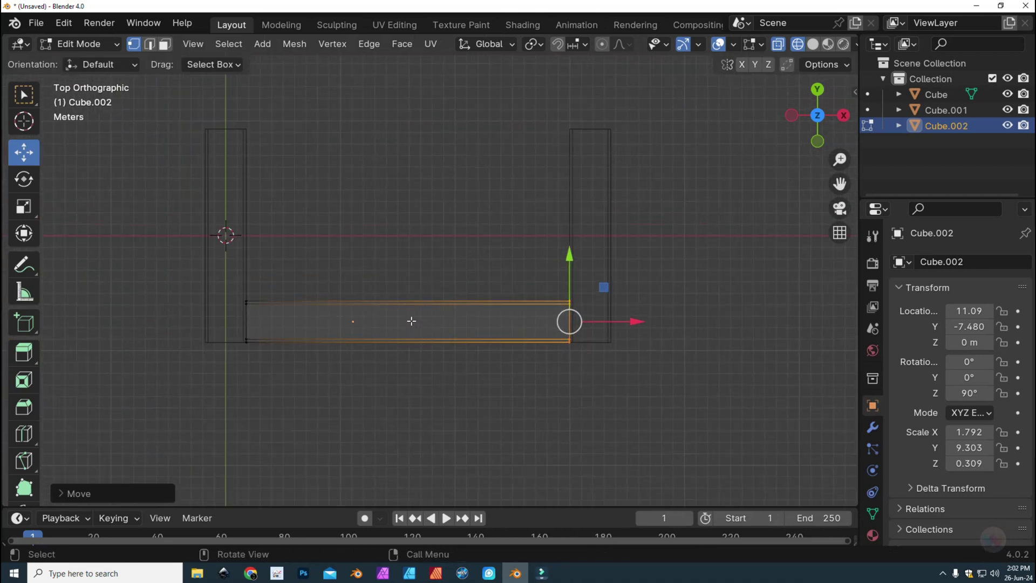
click(116, 49)
click(89, 60)
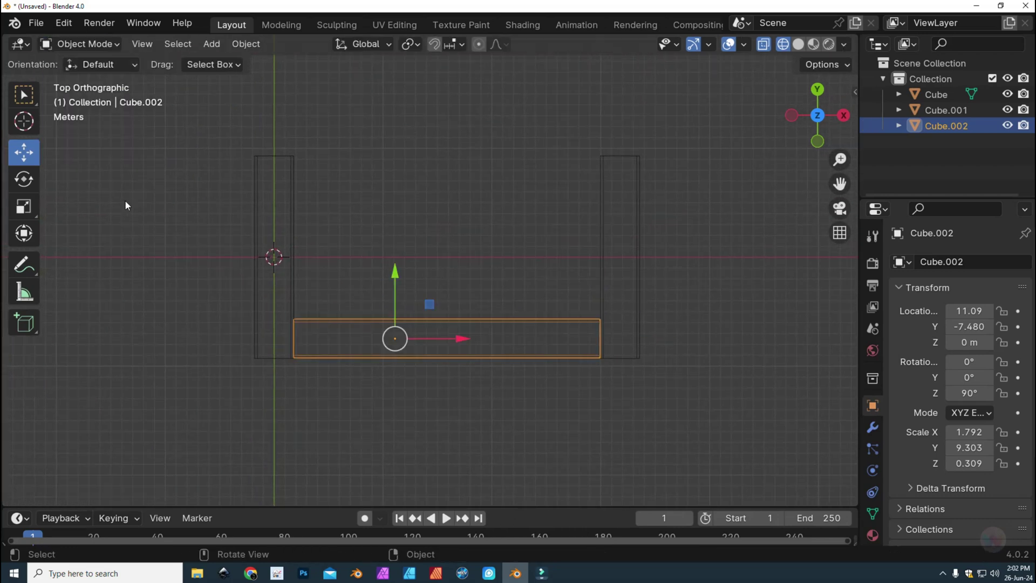
Step: Paste two rail copies and position them along Y, the first at the back edge
key(ctrl+c)
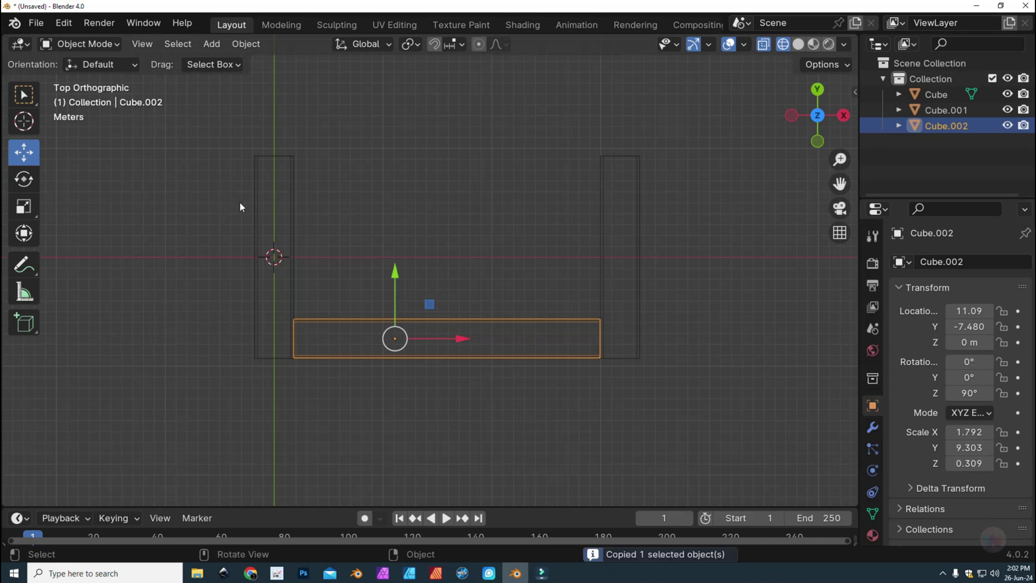
key(ctrl+v)
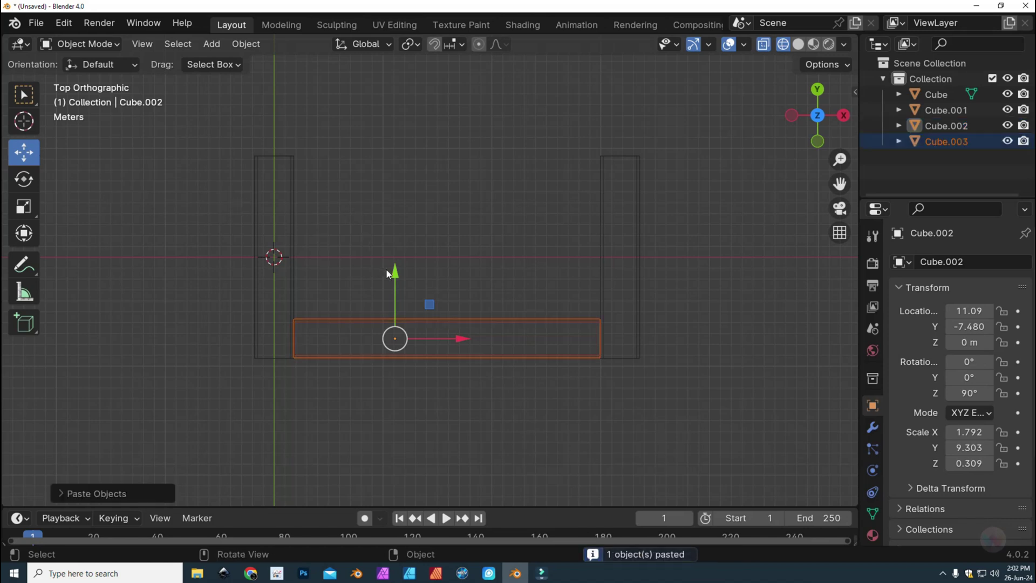
drag(395, 277, 406, 110)
scroll(390, 134, up, 7)
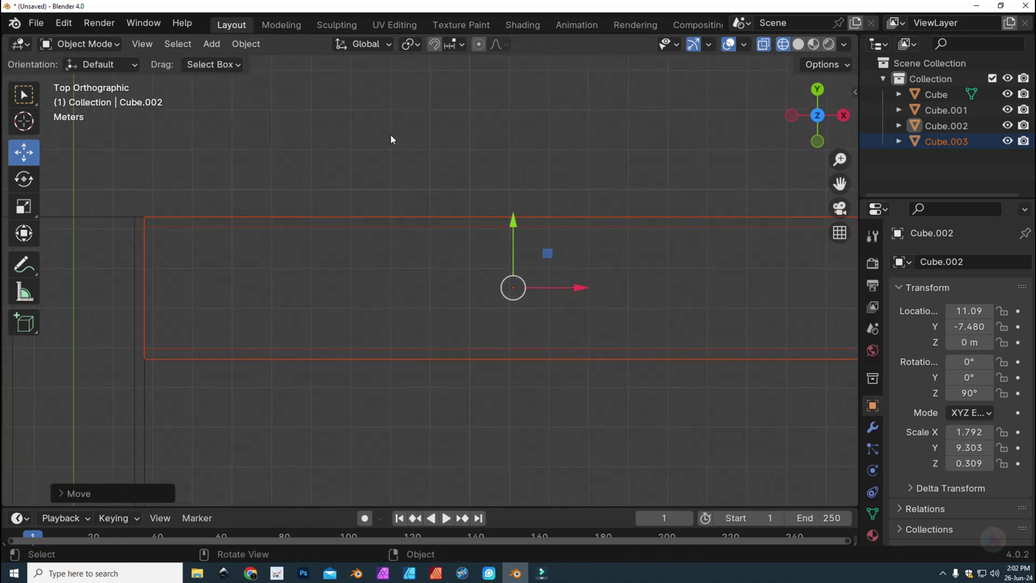
shift+middle_drag(392, 139, 402, 139)
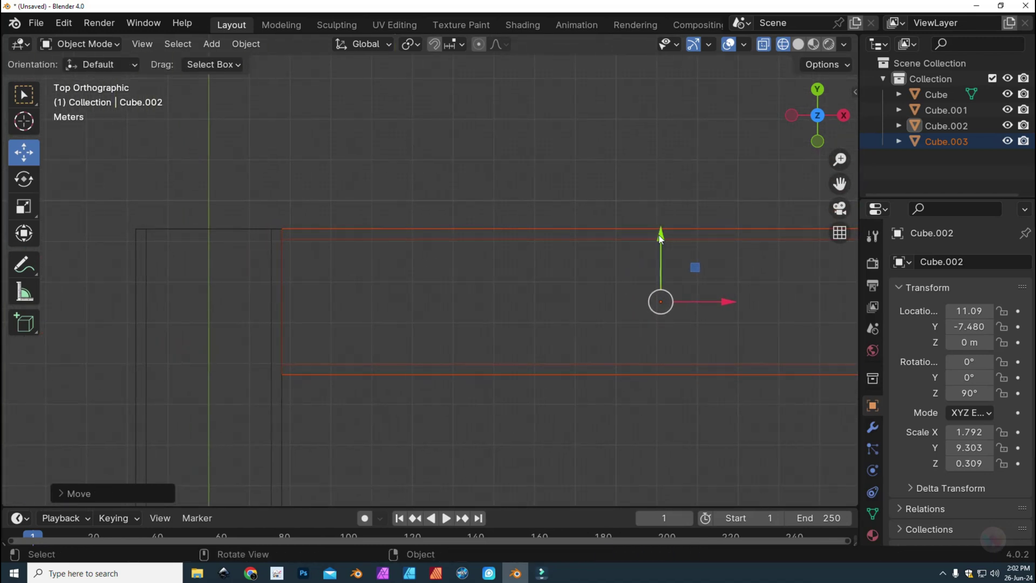
drag(660, 238, 660, 239)
scroll(499, 346, down, 5)
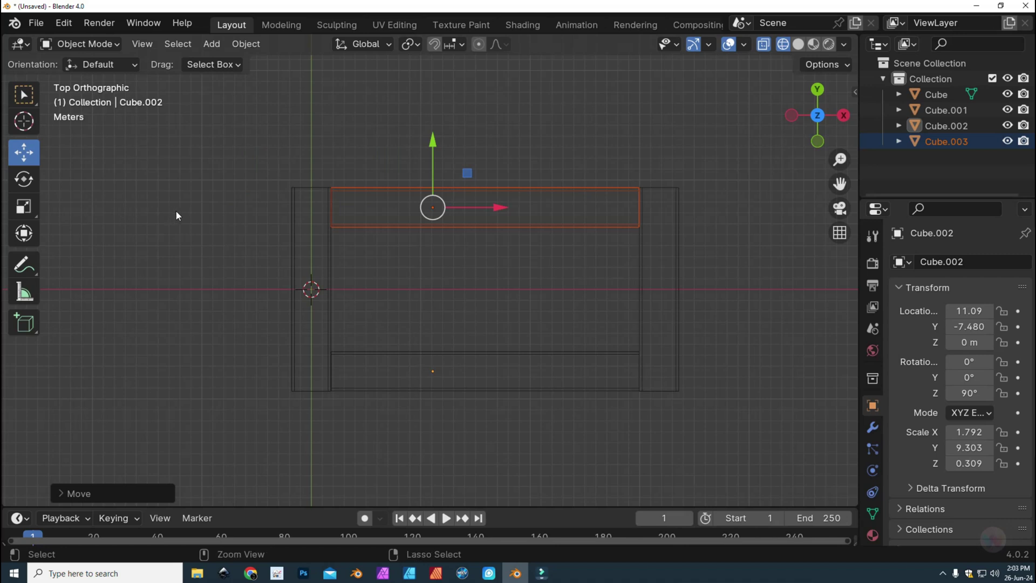
key(ctrl+v)
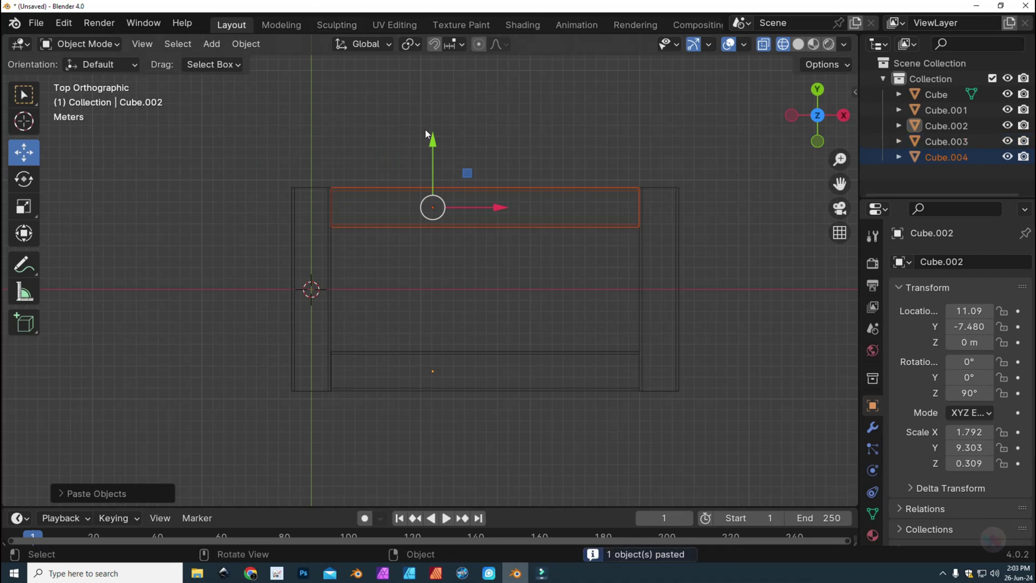
drag(435, 140, 438, 186)
scroll(461, 242, up, 5)
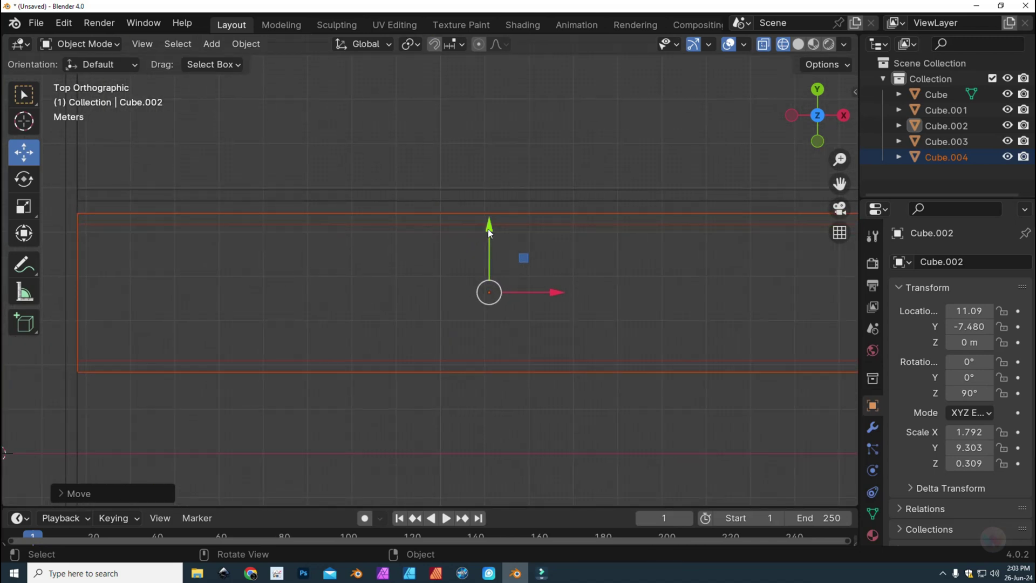
drag(489, 229, 491, 213)
scroll(493, 284, down, 1)
scroll(493, 284, down, 4)
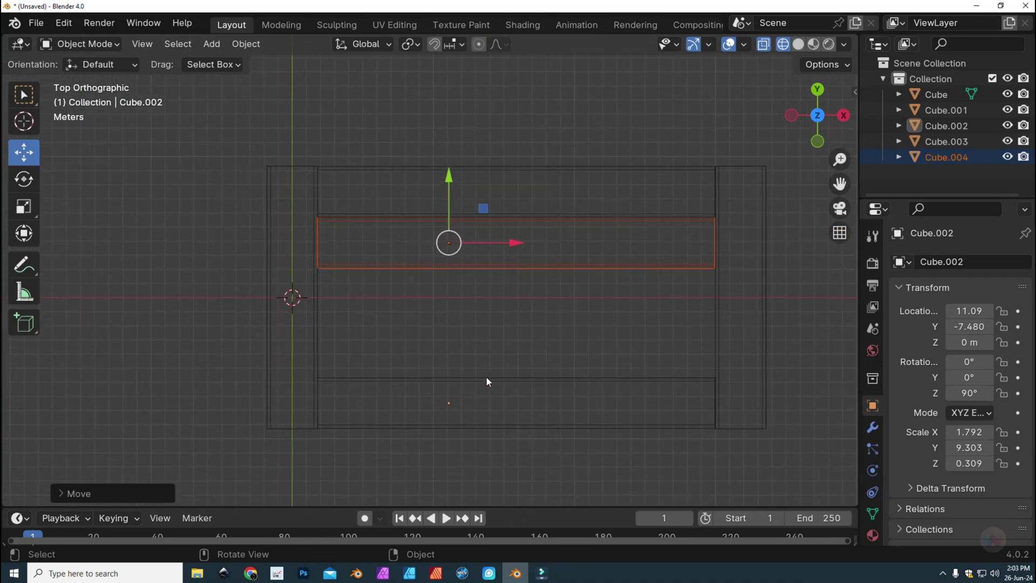
Step: Paste two more rail copies and slide them into place along Y between the end boards
key(ctrl+c)
key(ctrl+v)
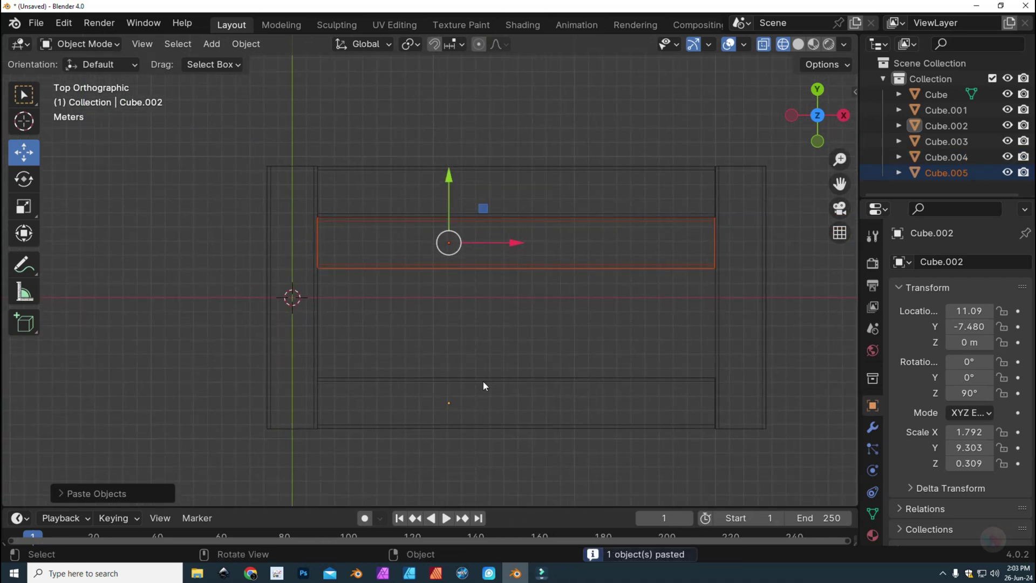
drag(451, 180, 470, 293)
scroll(468, 289, up, 4)
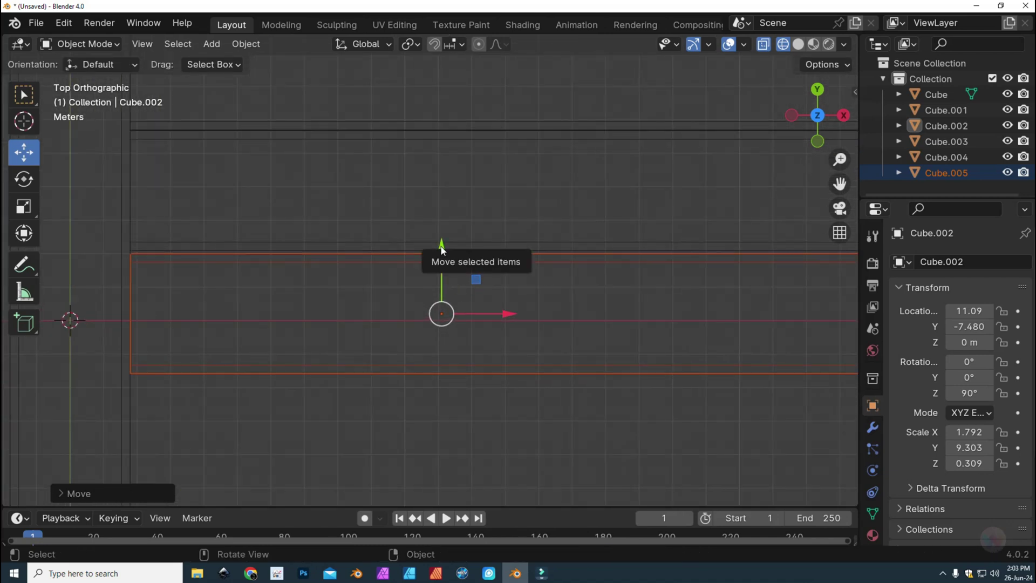
drag(442, 244, 443, 245)
scroll(482, 304, down, 5)
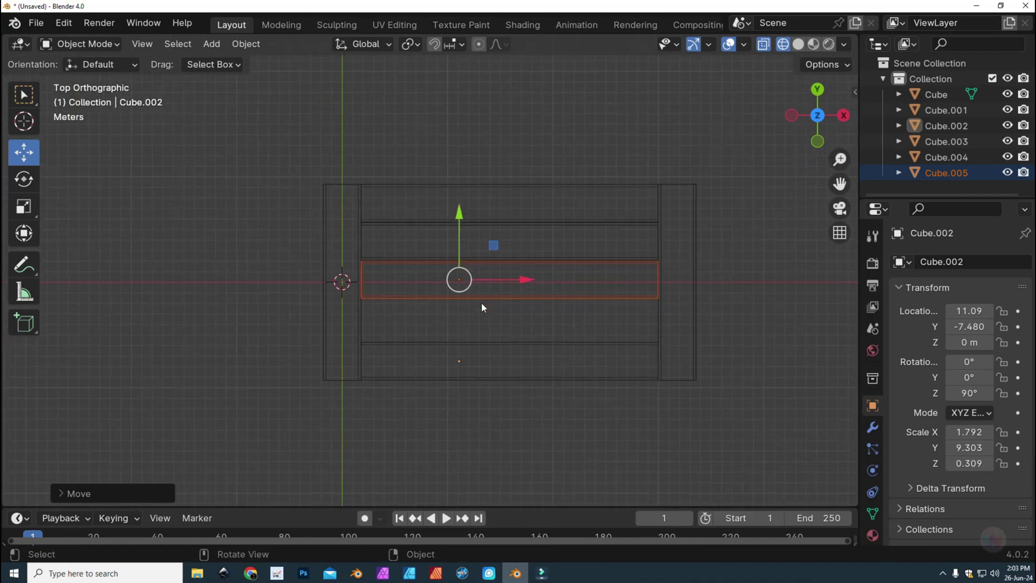
key(ctrl+v)
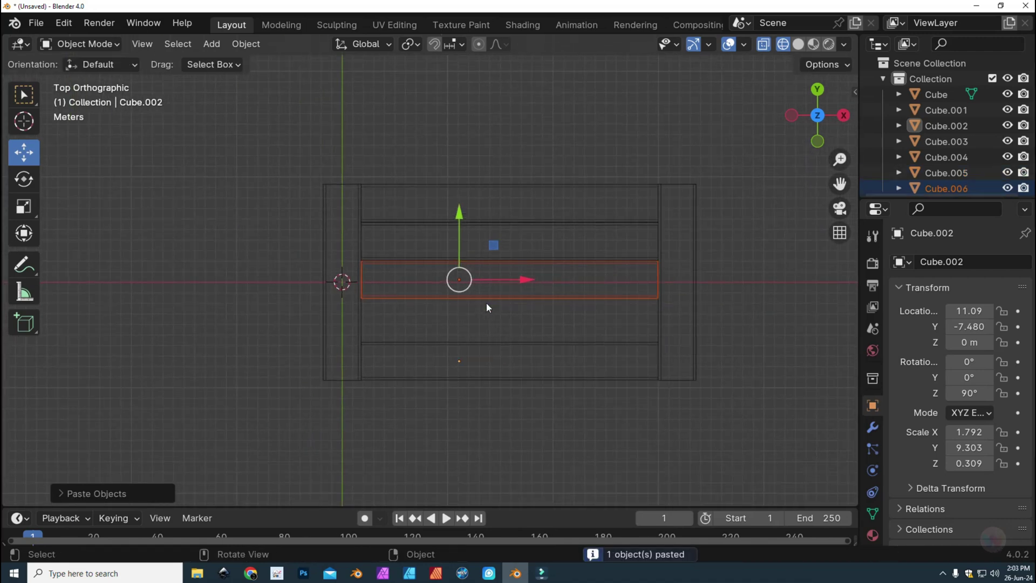
drag(458, 217, 468, 258)
scroll(475, 288, up, 8)
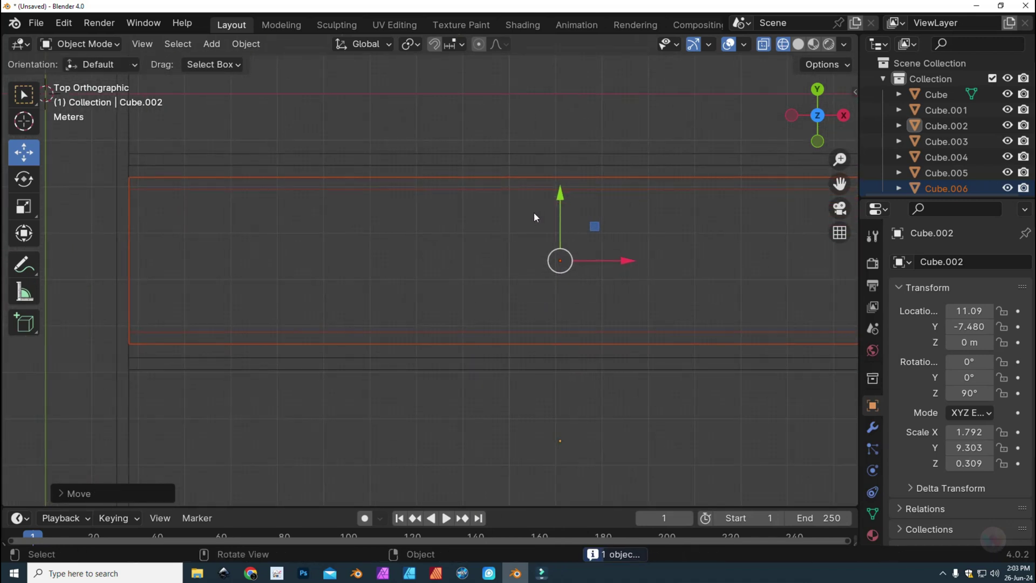
drag(561, 203, 564, 181)
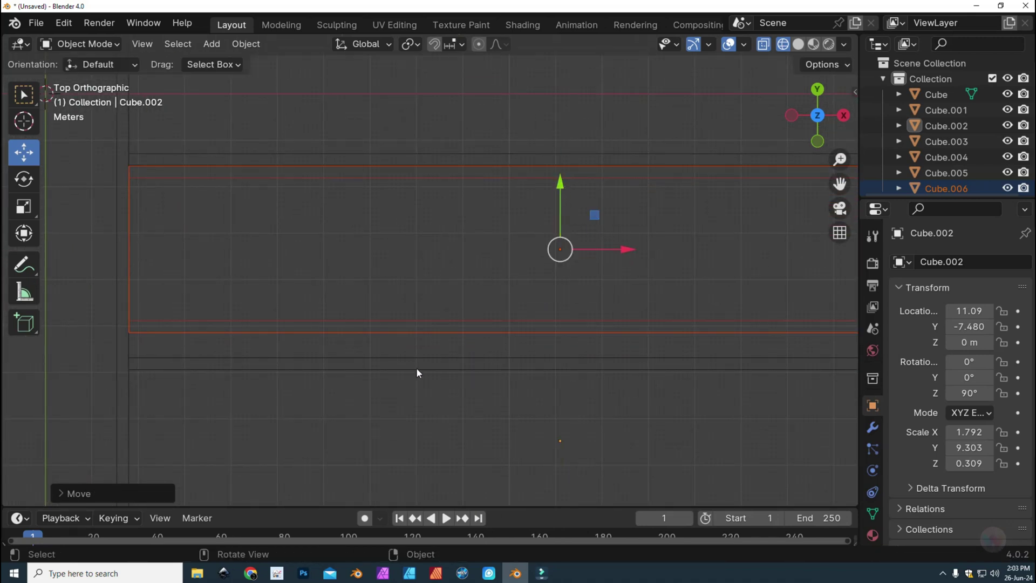
key(ctrl+z)
drag(560, 377, 560, 348)
scroll(532, 374, down, 4)
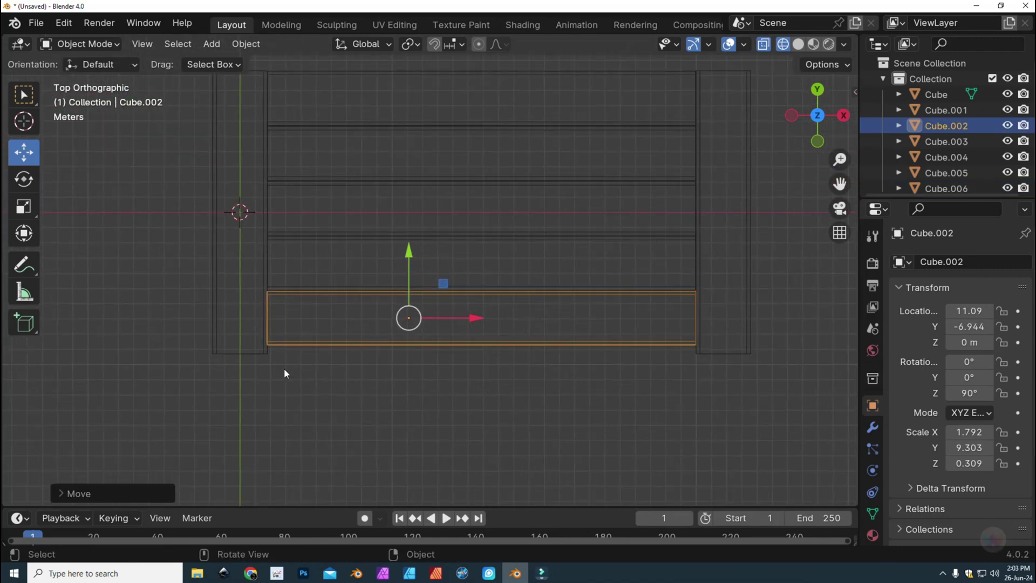
Step: Select the left end board's bottom-edge vertices in Edit Mode, then return to Object Mode
click(242, 355)
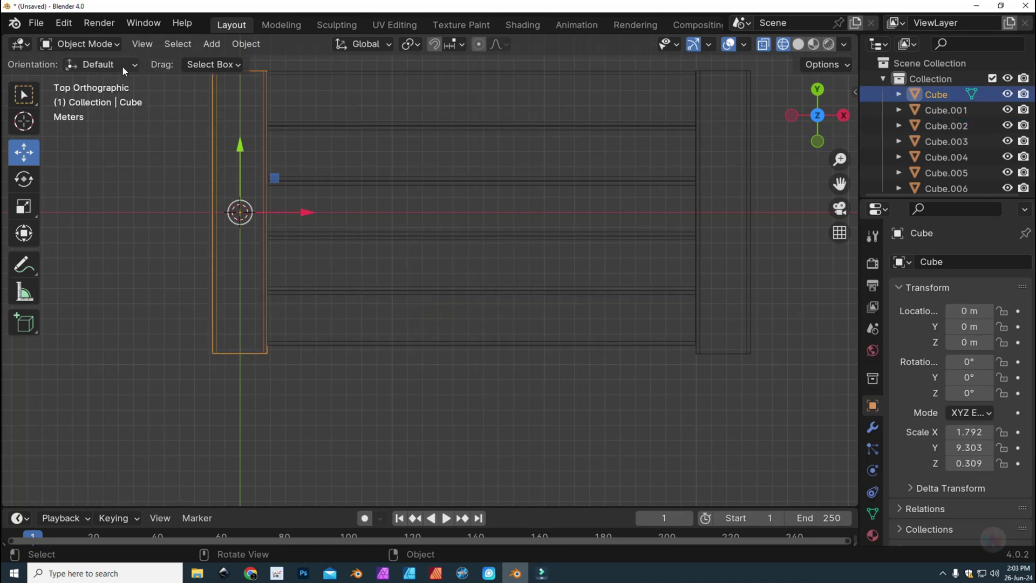
click(100, 45)
click(99, 80)
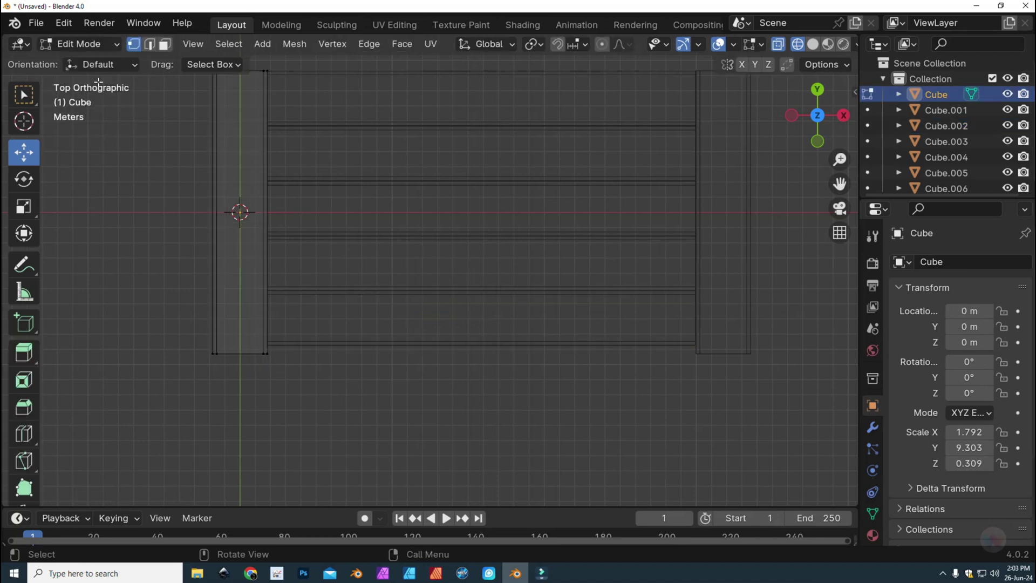
drag(200, 349, 331, 363)
scroll(316, 419, up, 5)
scroll(299, 419, up, 2)
scroll(474, 401, down, 2)
scroll(473, 402, down, 2)
shift+middle_drag(590, 405, 405, 456)
drag(426, 448, 542, 421)
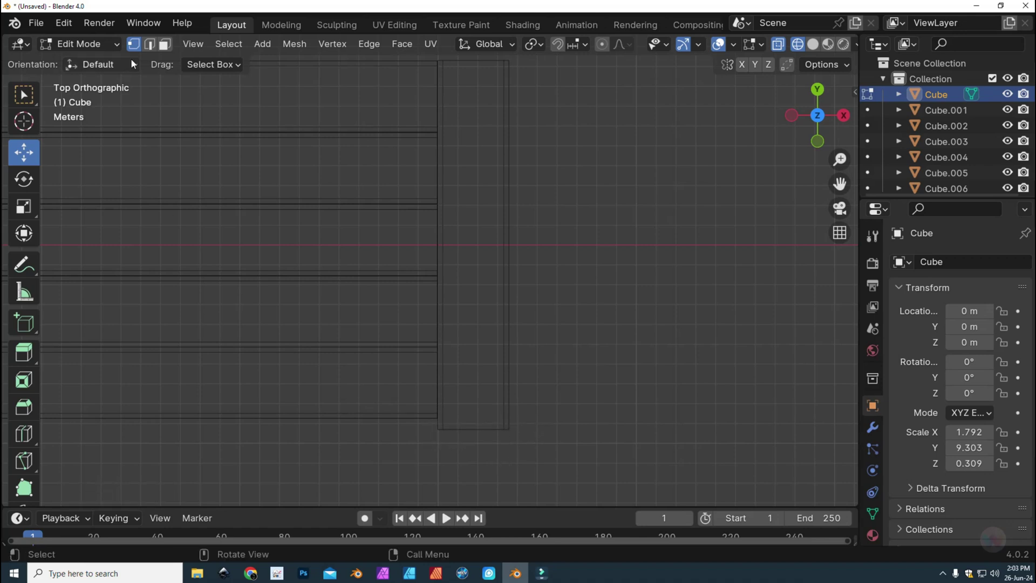
click(81, 44)
click(93, 64)
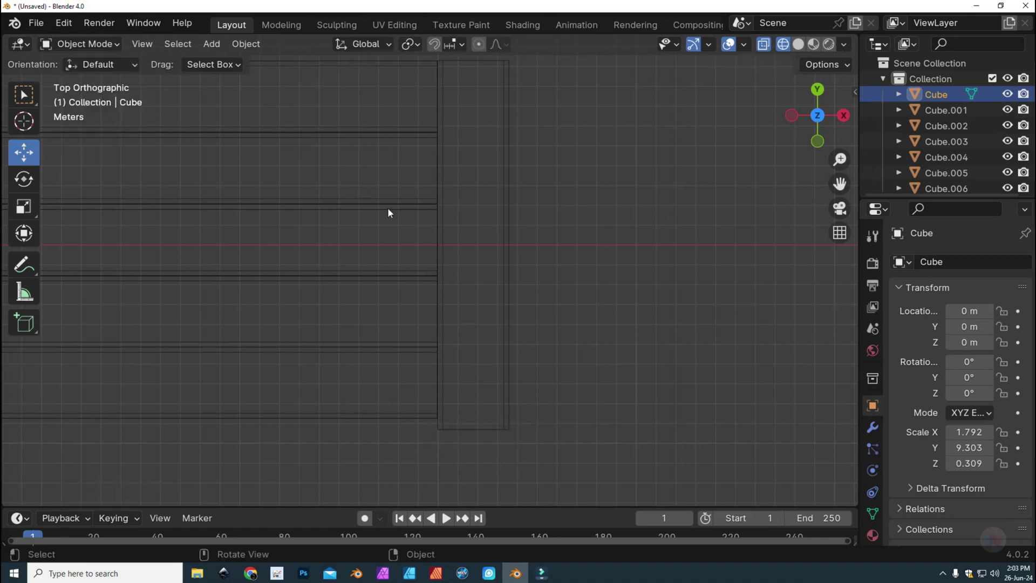
Step: Pull the right end board's bottom edge about 0.562 m along Y to line up with the slats
click(470, 294)
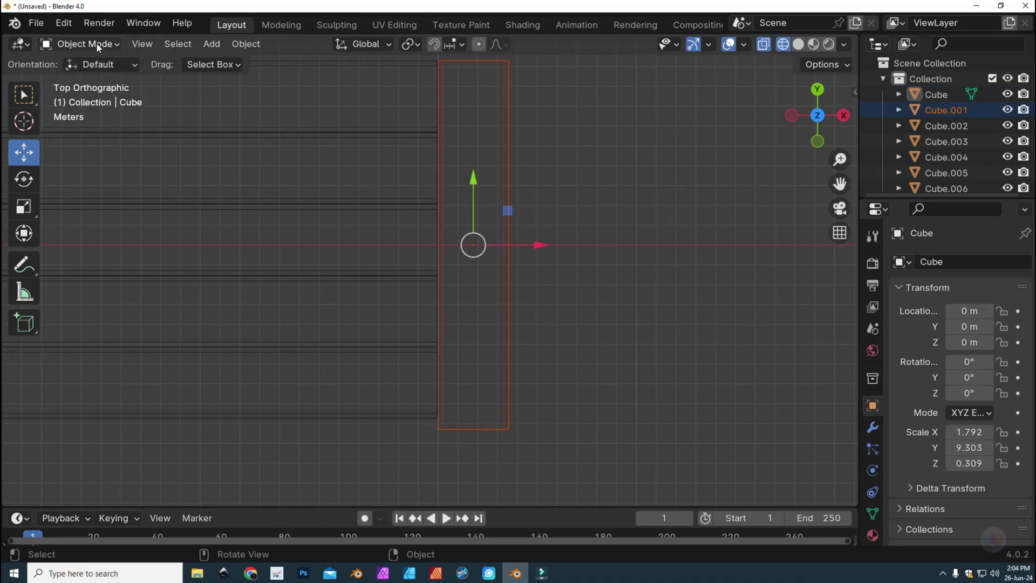
click(81, 44)
click(70, 79)
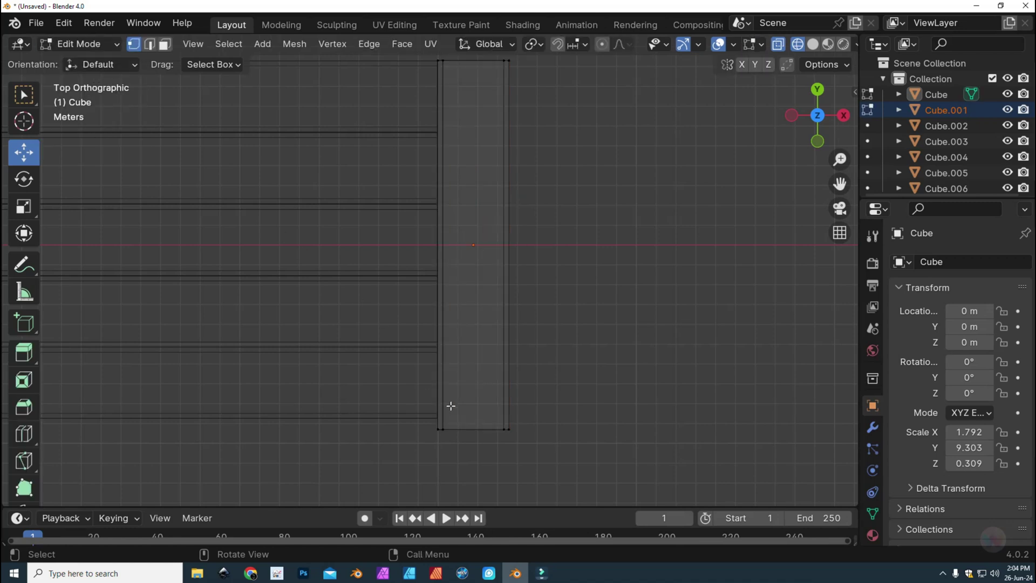
drag(412, 438, 544, 446)
scroll(493, 261, up, 8)
drag(598, 172, 597, 110)
scroll(468, 255, down, 8)
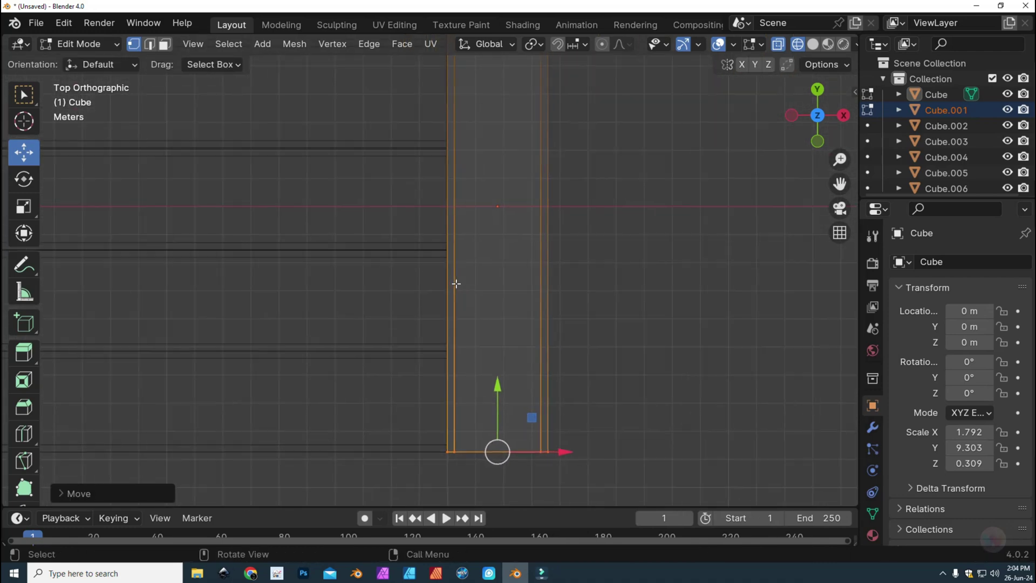
scroll(456, 284, down, 5)
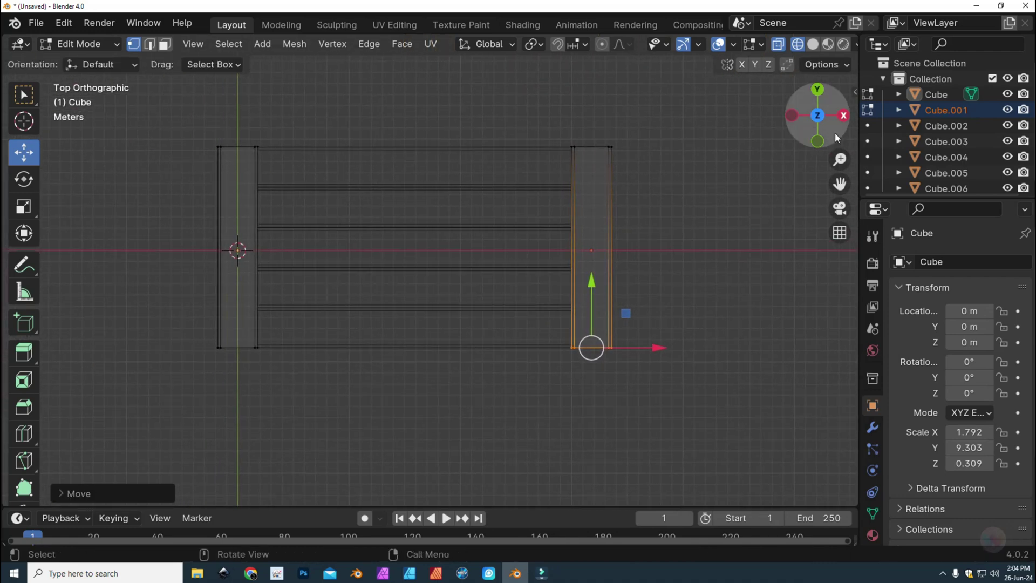
drag(823, 121, 786, 145)
Step: Switch the viewport to Solid shading to see the plank edges around the tabletop
click(828, 46)
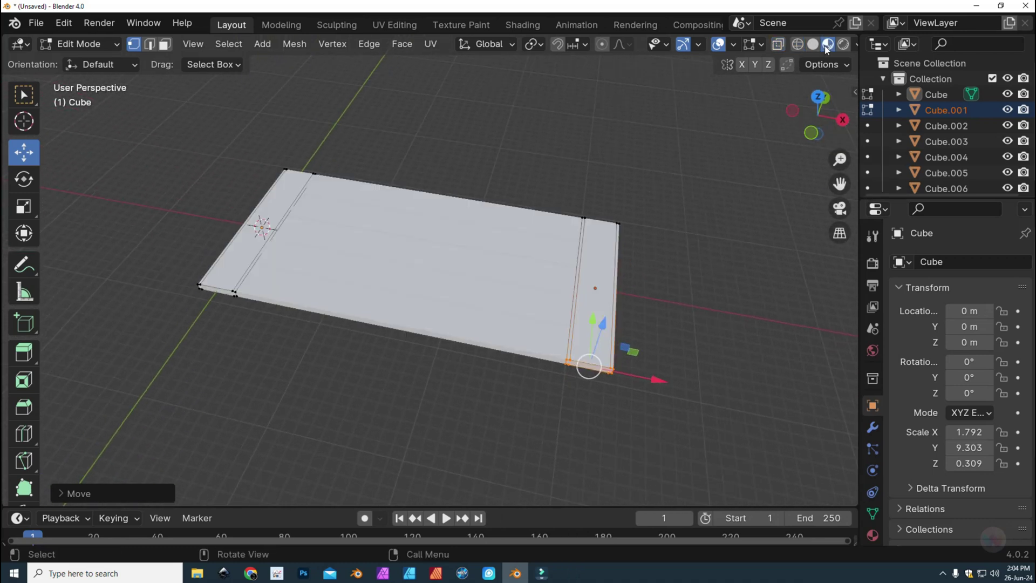
click(813, 46)
scroll(739, 144, up, 5)
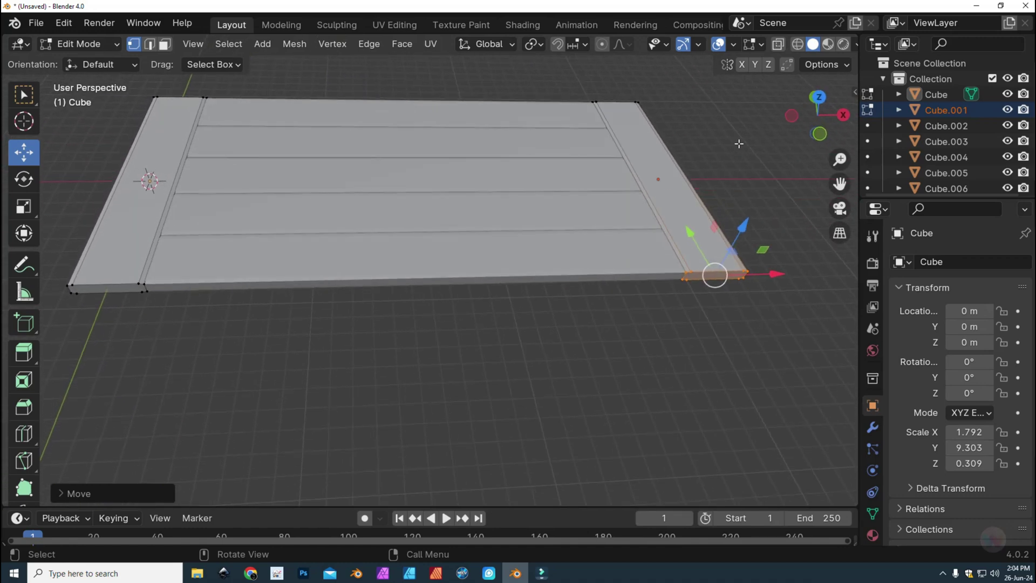
middle_drag(656, 207, 580, 248)
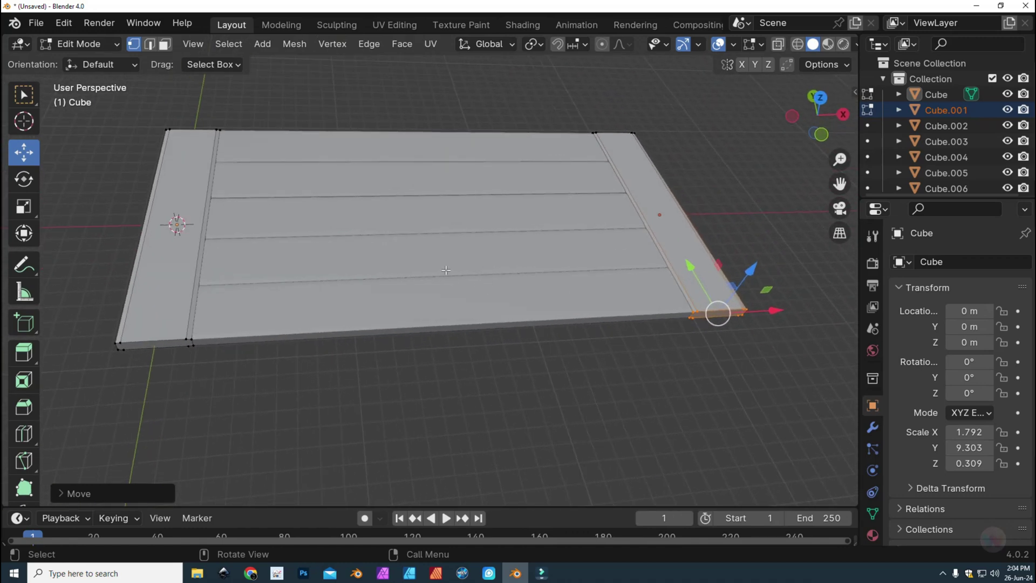
scroll(436, 263, down, 2)
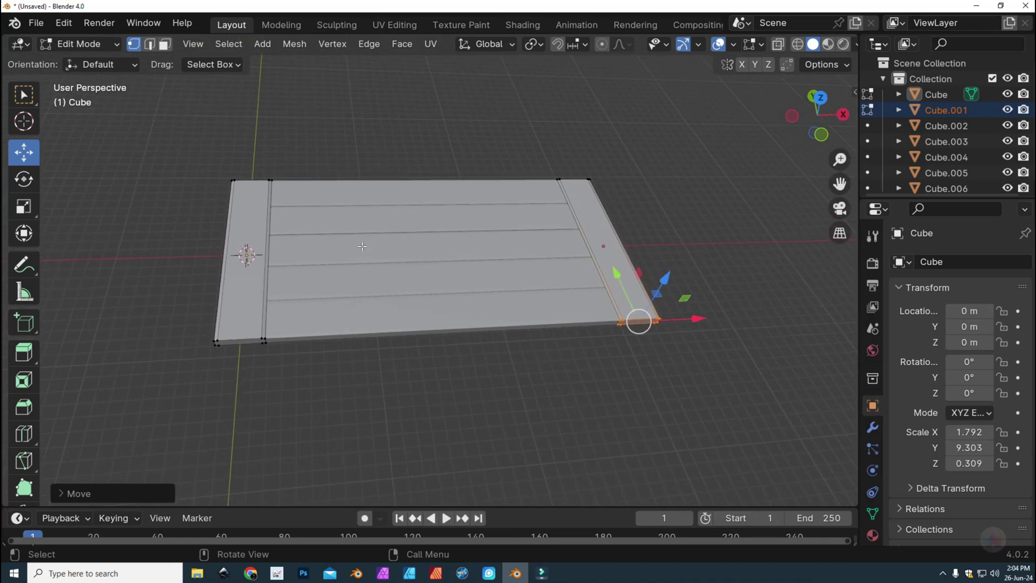
Step: Back in Object Mode, join all planks and end boards into one Cube object
click(89, 43)
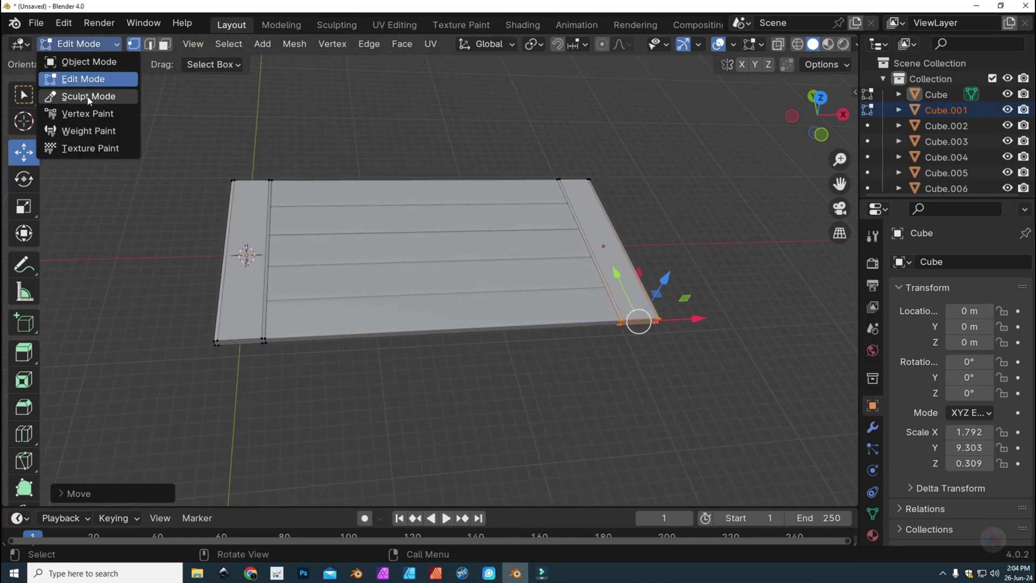
click(81, 61)
drag(173, 134, 809, 491)
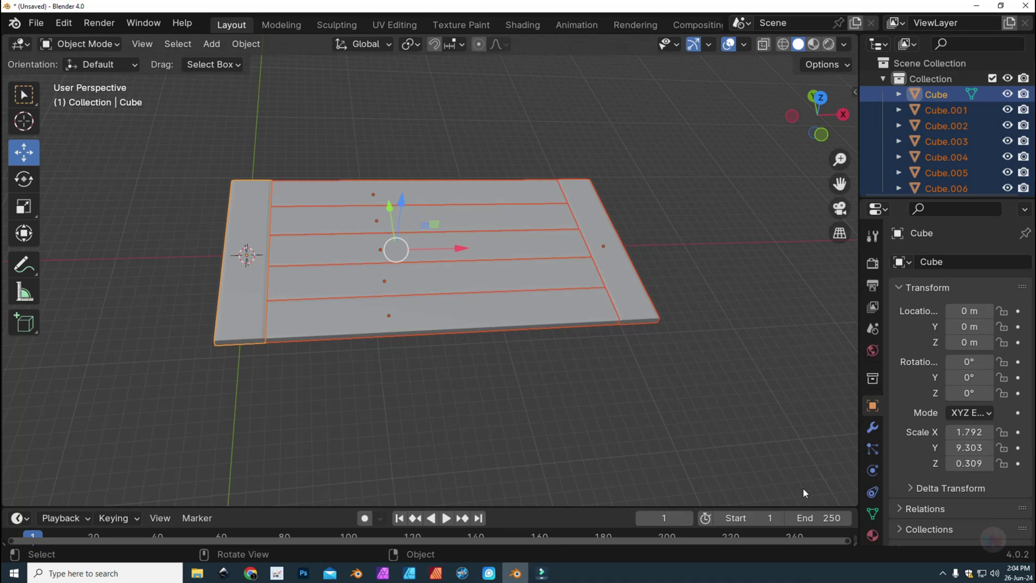
key(ctrl+j)
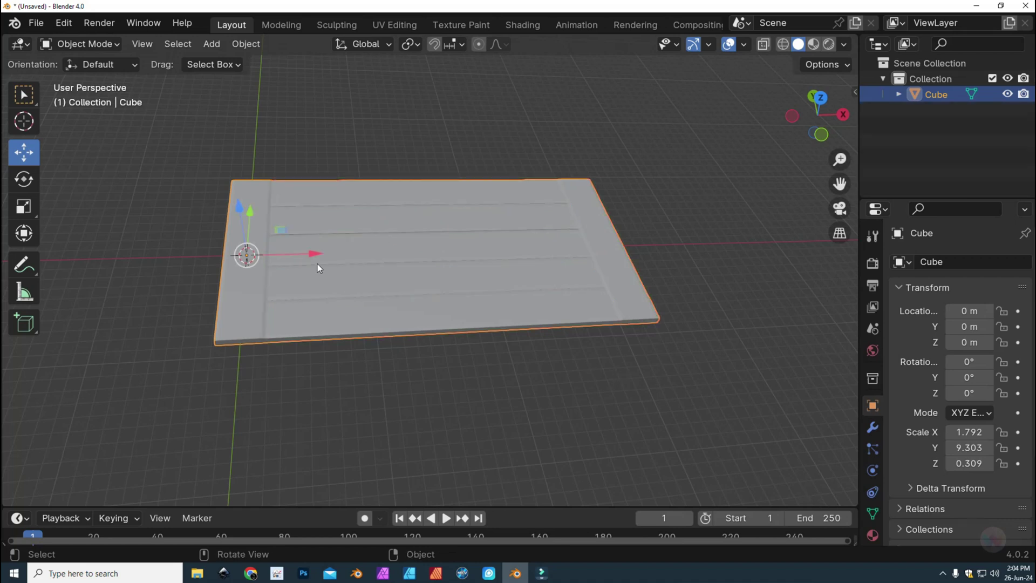
Step: Raise the joined tabletop along Z to 4.377 m
middle_drag(315, 241, 390, 321)
drag(384, 295, 385, 224)
middle_drag(385, 224, 363, 315)
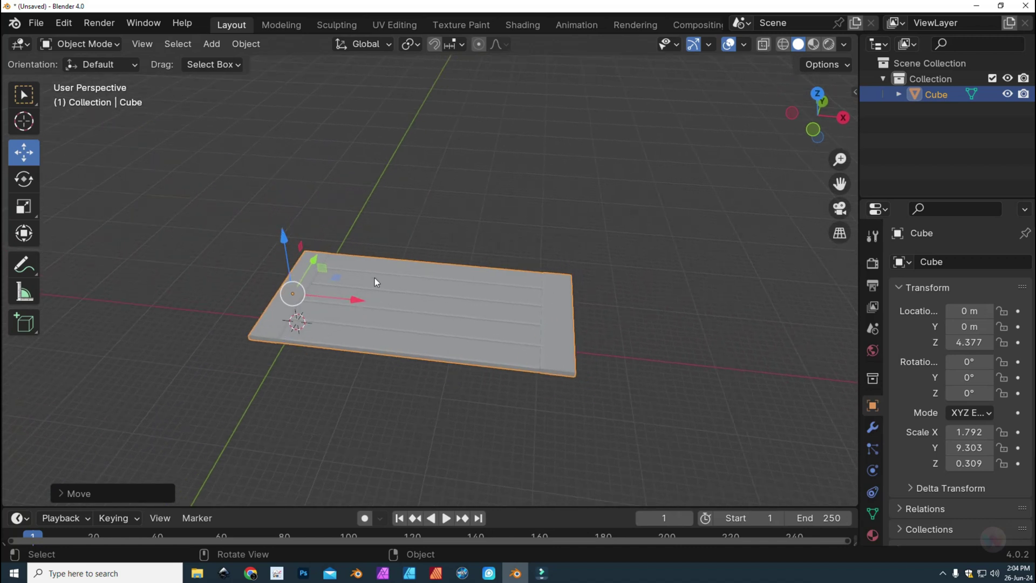
middle_drag(332, 350, 324, 345)
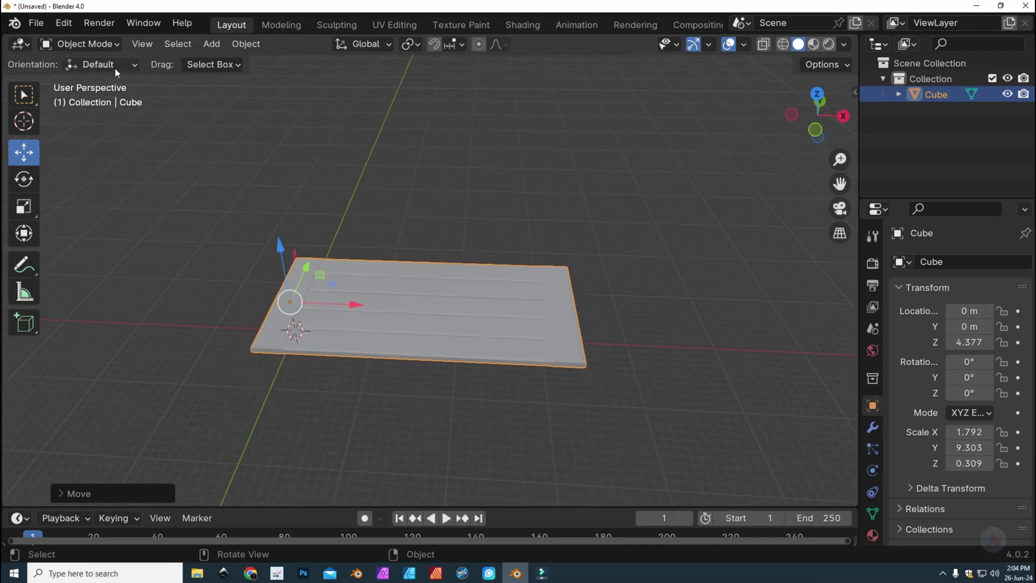
Step: Add a new cube and scale it to X 0.333 and Z 0.549
click(211, 43)
mouse_move(257, 64)
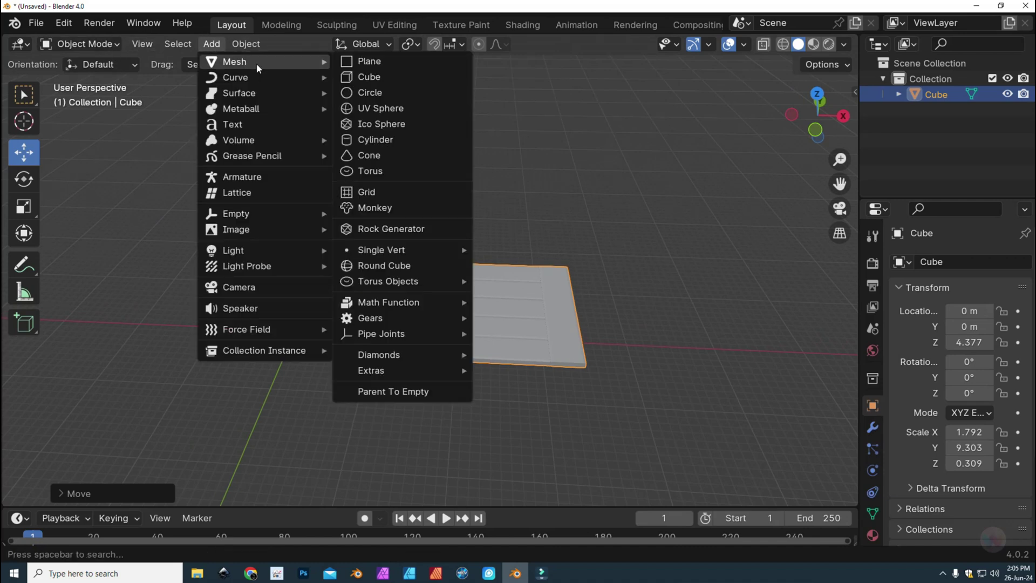
click(375, 77)
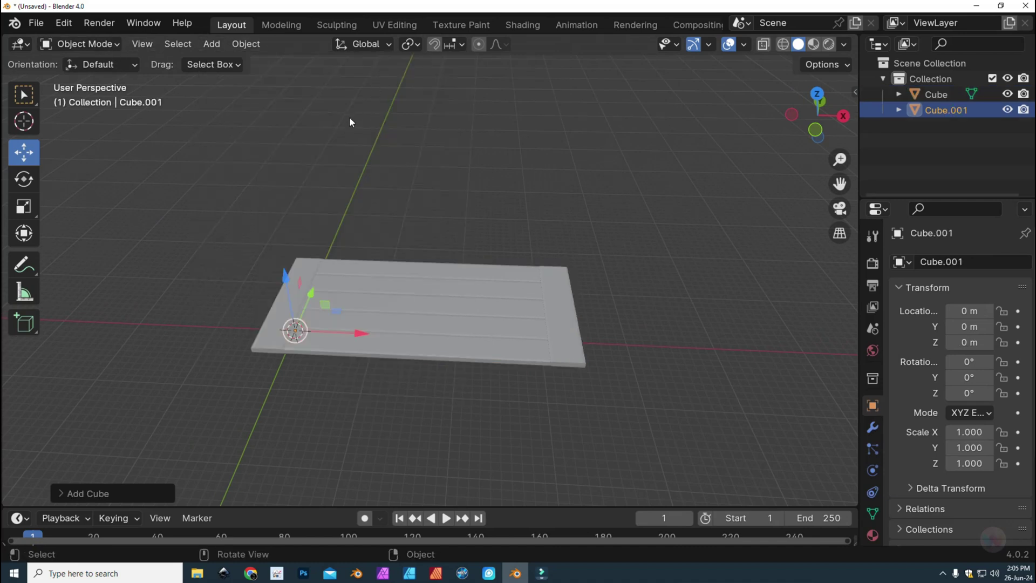
middle_drag(206, 209, 357, 379)
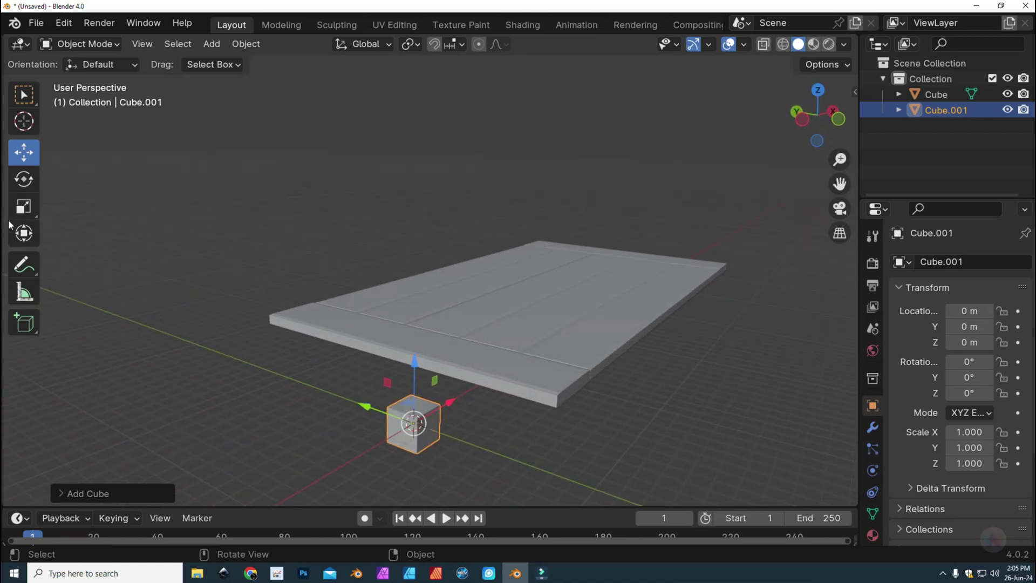
click(27, 211)
drag(452, 402, 427, 429)
drag(418, 363, 179, 397)
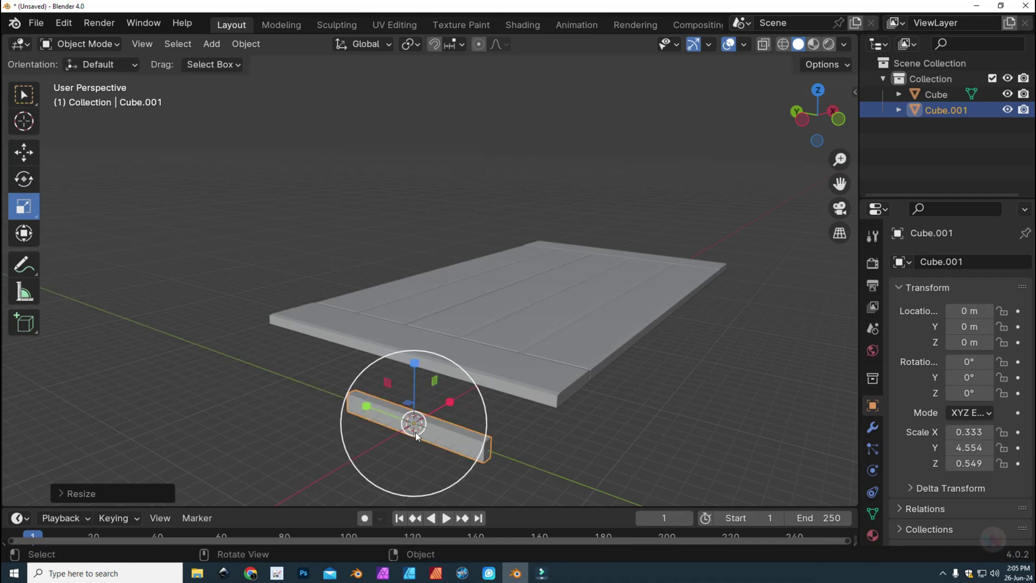
Step: Move the thin cube up under the tabletop to Z 5.186 m, keeping zero rotation
click(28, 152)
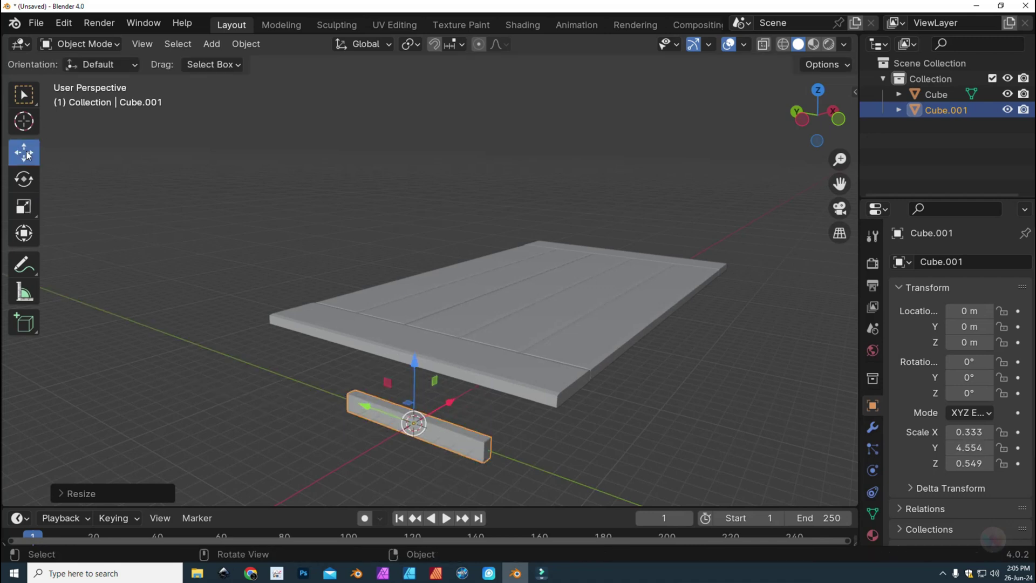
drag(415, 362, 430, 270)
middle_drag(429, 270, 486, 348)
drag(484, 341, 485, 363)
key(r)
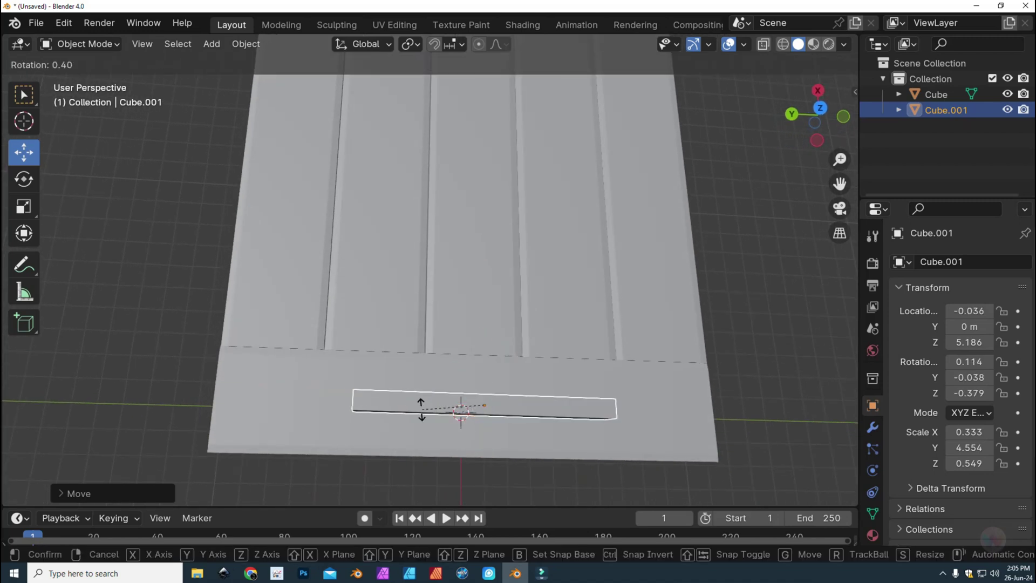
click(416, 415)
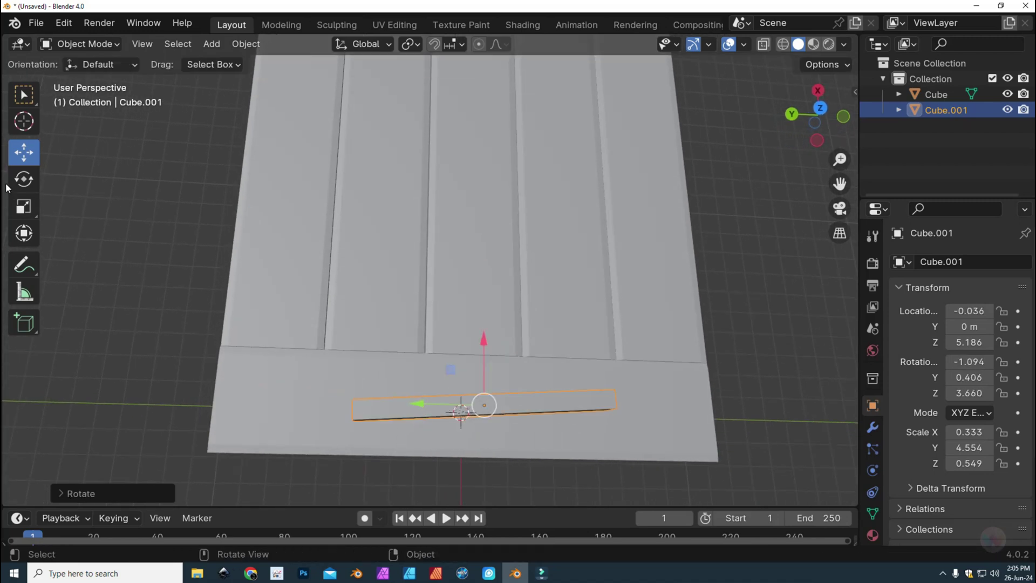
key(ctrl+z)
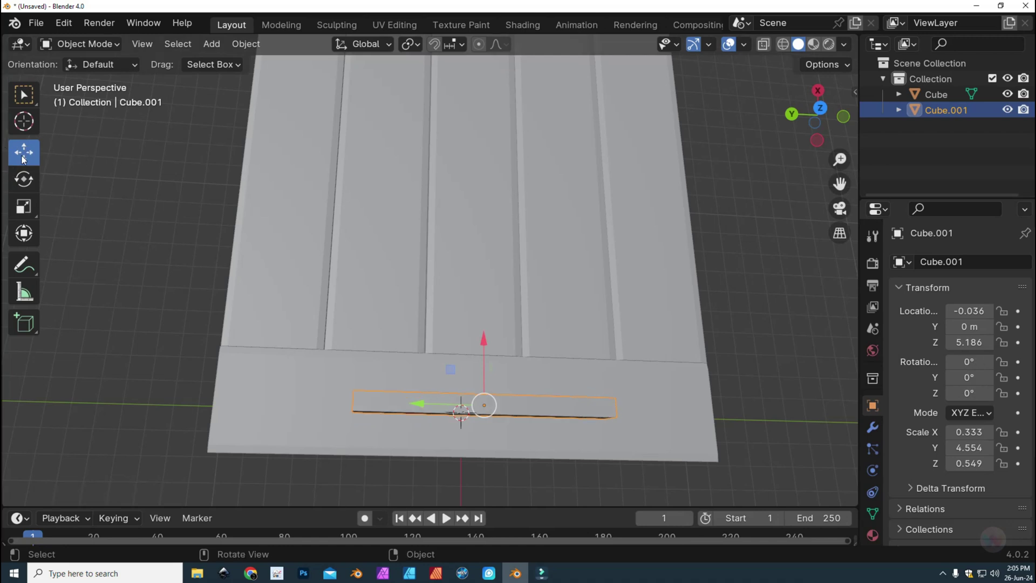
Step: Stretch the rail to Y scale 8.249 and switch to top orthographic view
click(30, 211)
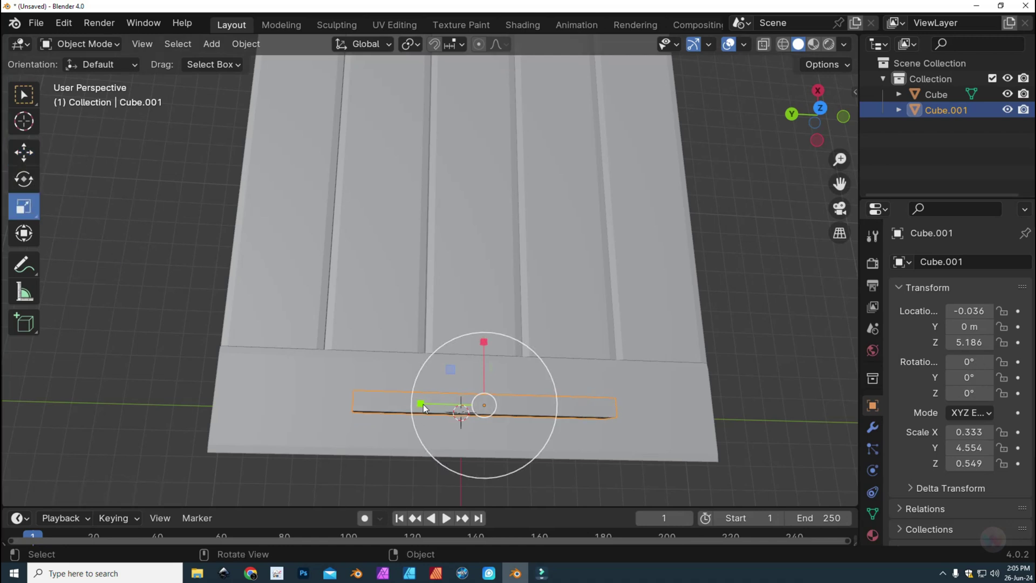
drag(423, 404, 367, 408)
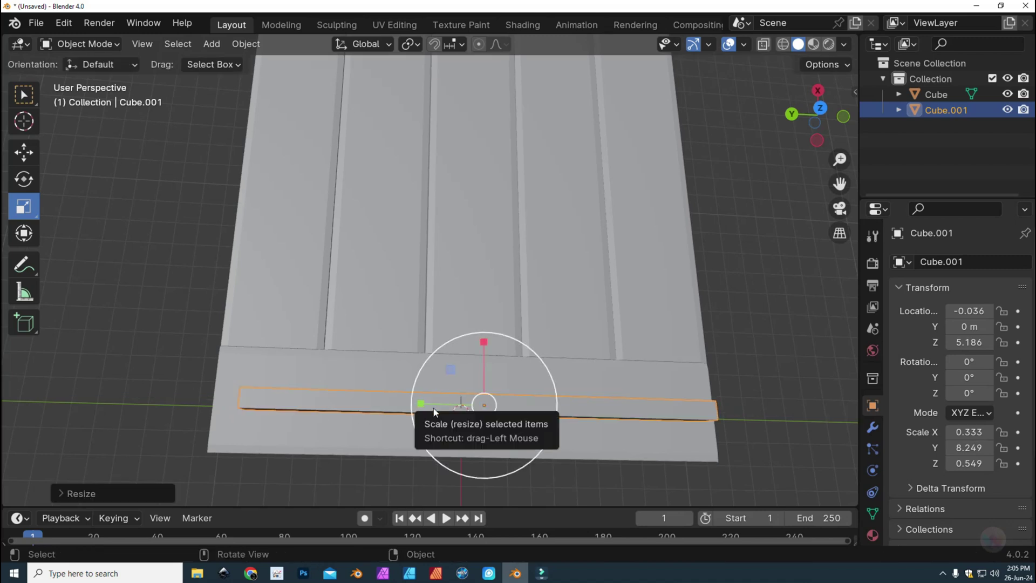
key(KP_7)
Step: Switch to wireframe shading and select the tabletop object Cube
scroll(516, 258, down, 3)
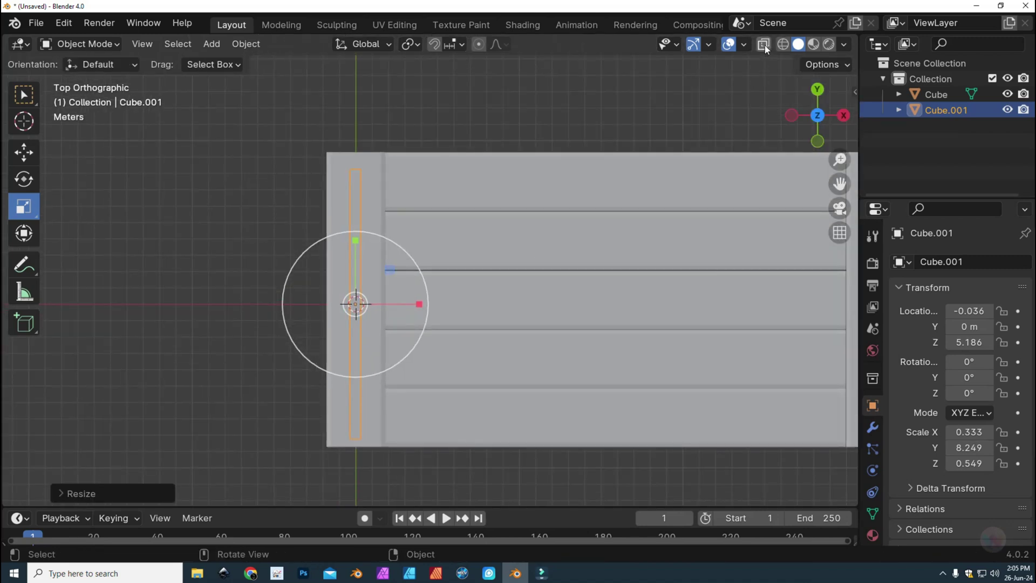
click(783, 44)
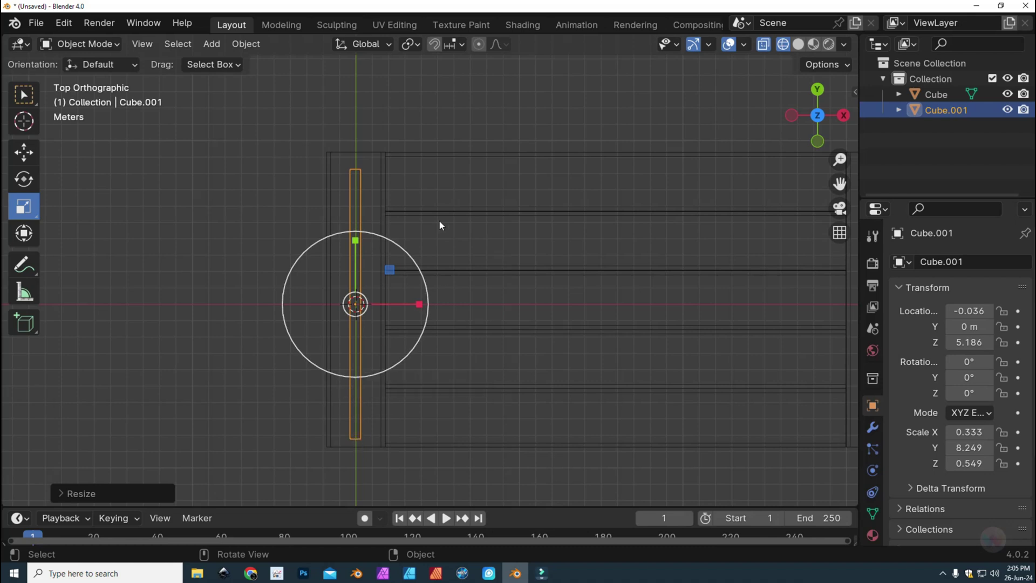
click(516, 152)
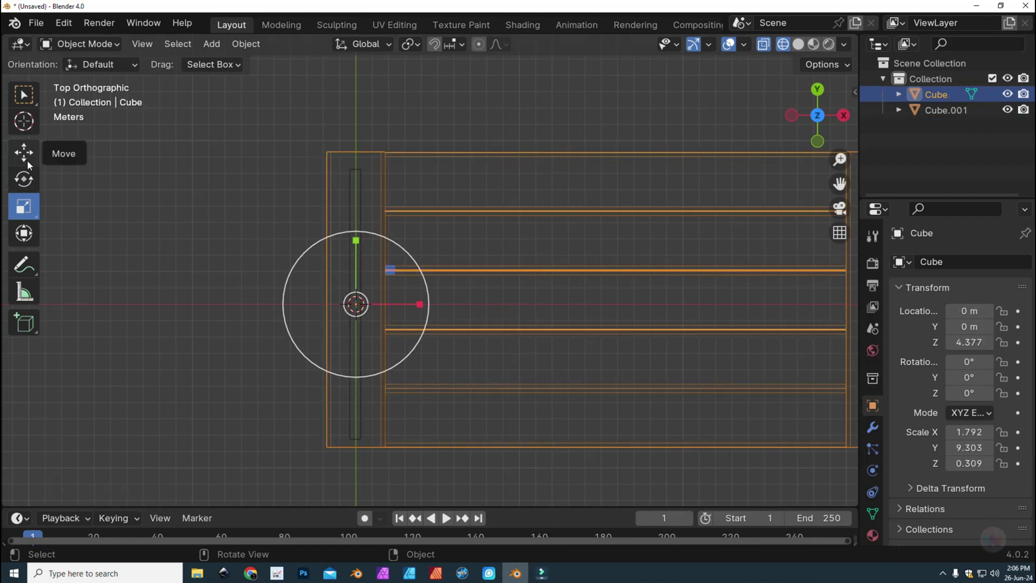
click(359, 181)
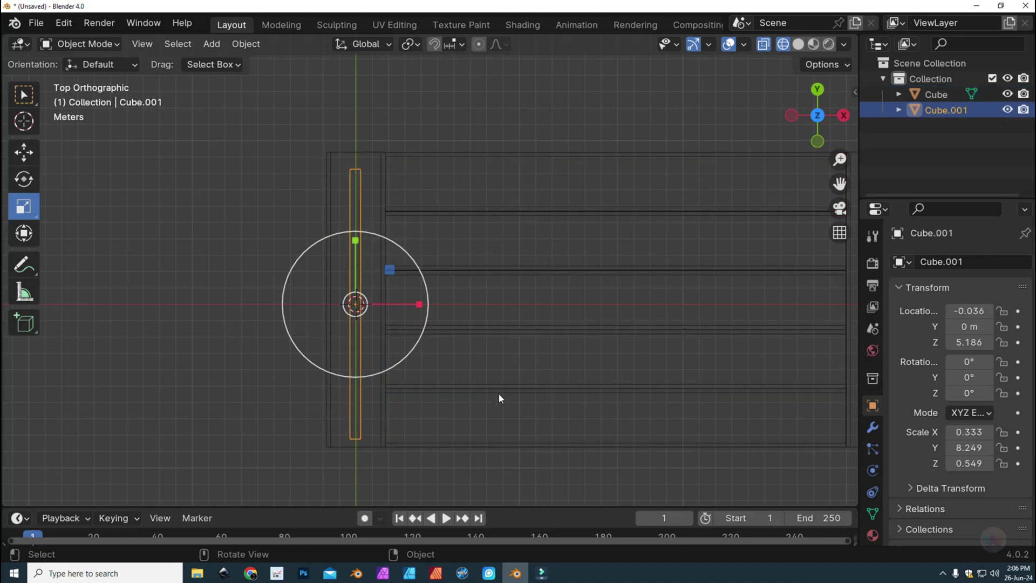
click(602, 330)
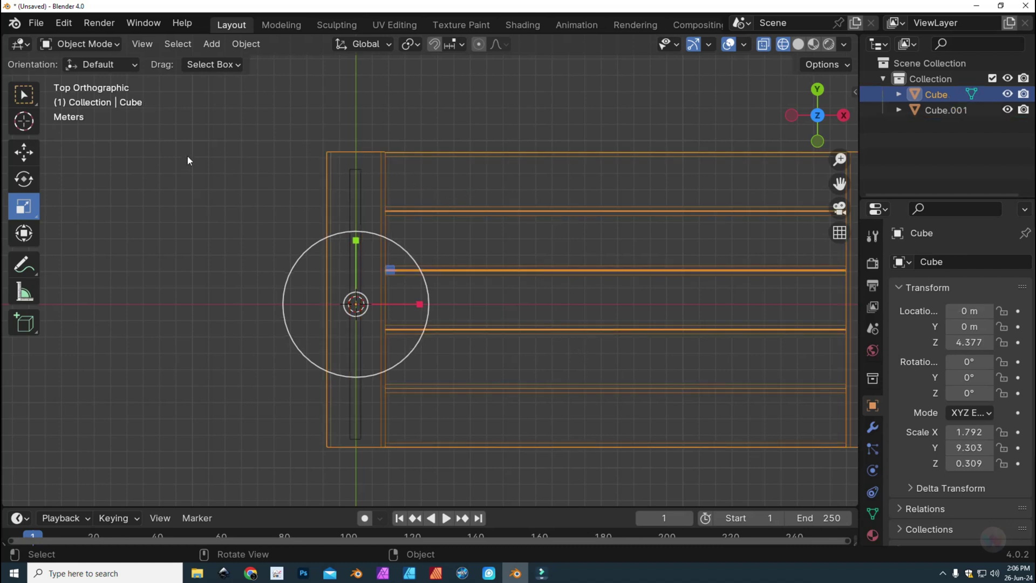
Step: Nudge the tabletop along Y, leaving it in its original place, and select Cube.001
click(31, 156)
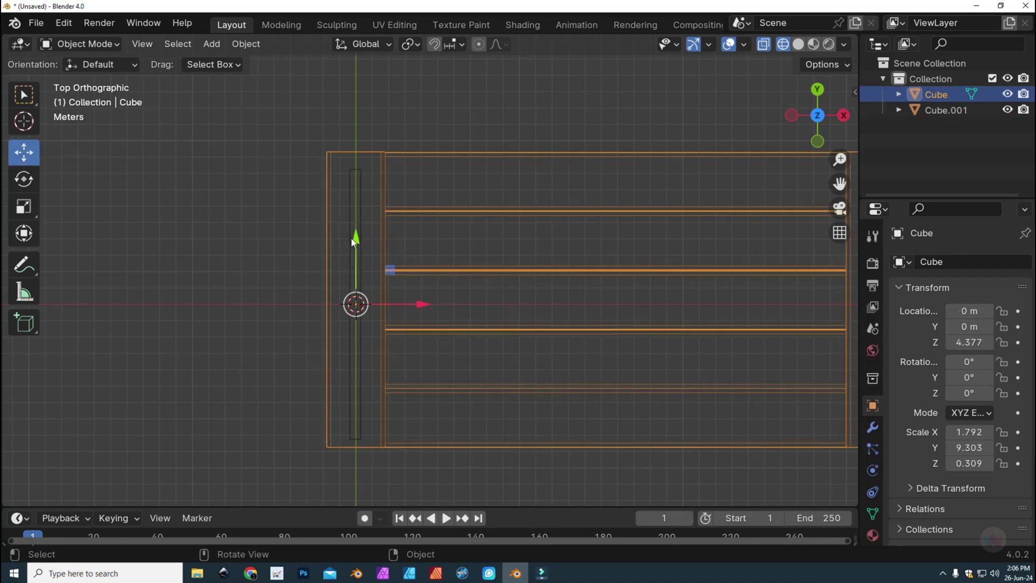
drag(354, 241, 355, 245)
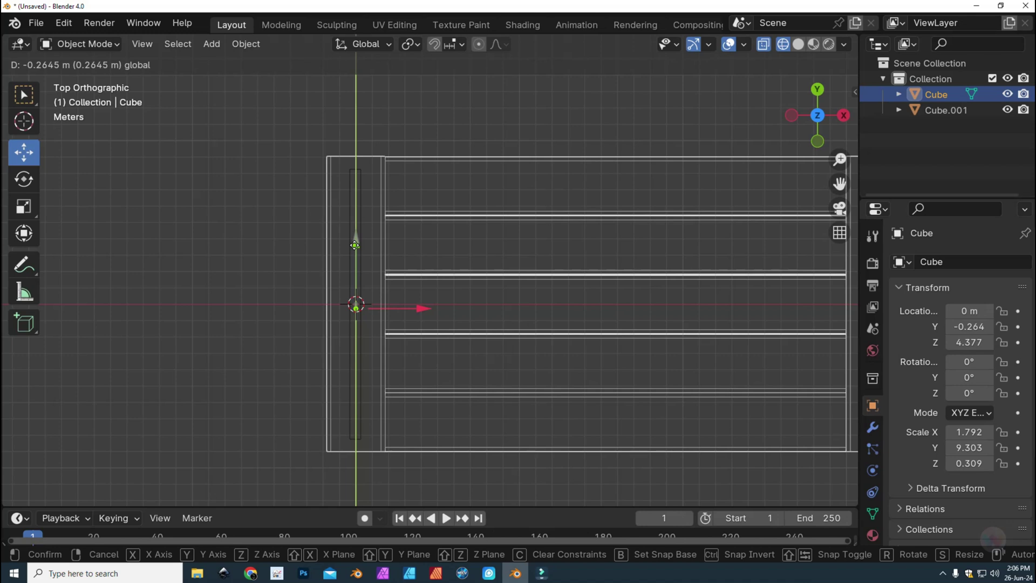
drag(355, 246, 355, 245)
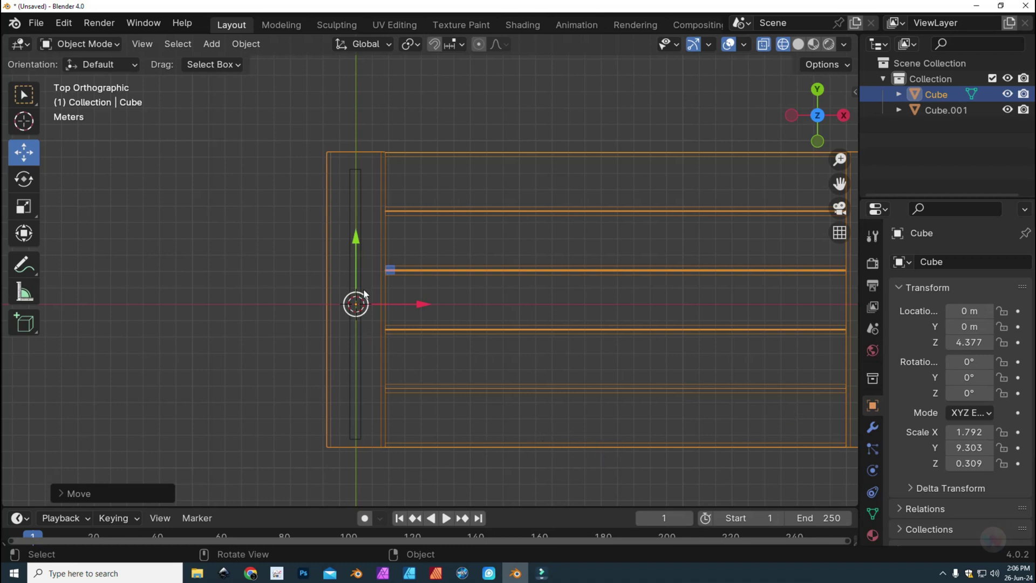
drag(357, 243, 356, 243)
click(348, 204)
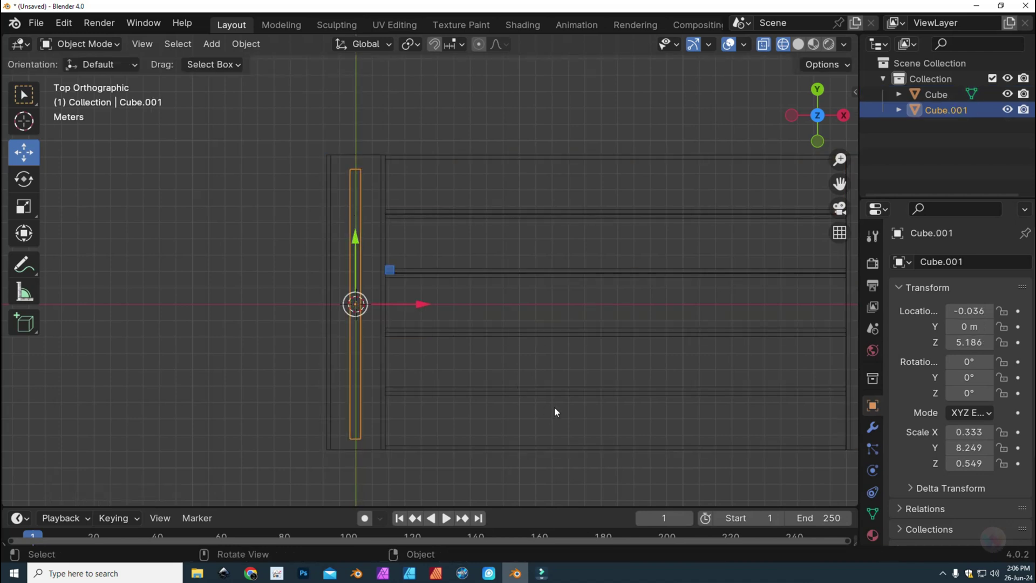
Step: Duplicate the end board as Cube.002 and move it about 4.828 m along X
key(ctrl+c)
key(ctrl+v)
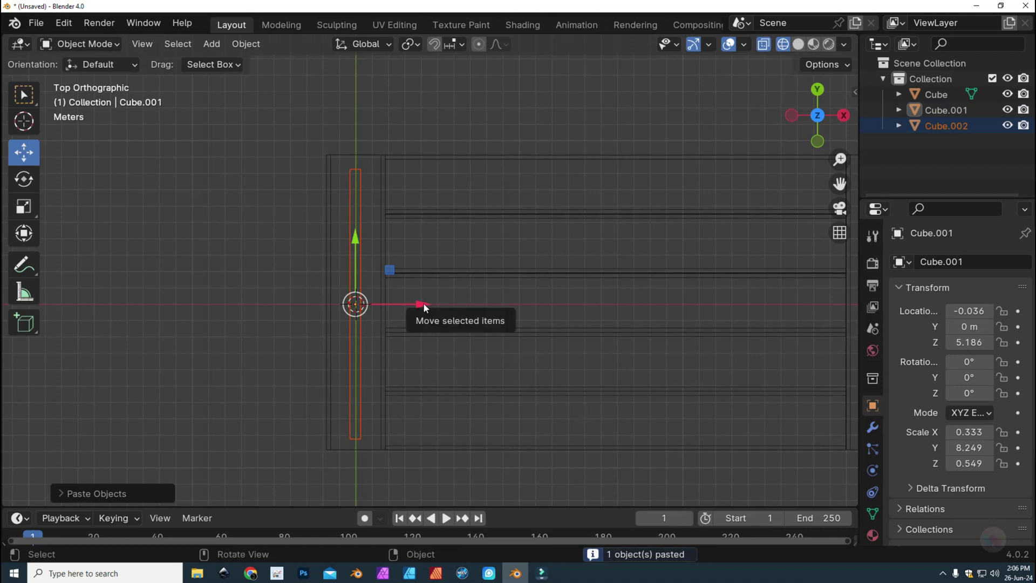
drag(423, 307, 14, 365)
scroll(15, 364, down, 2)
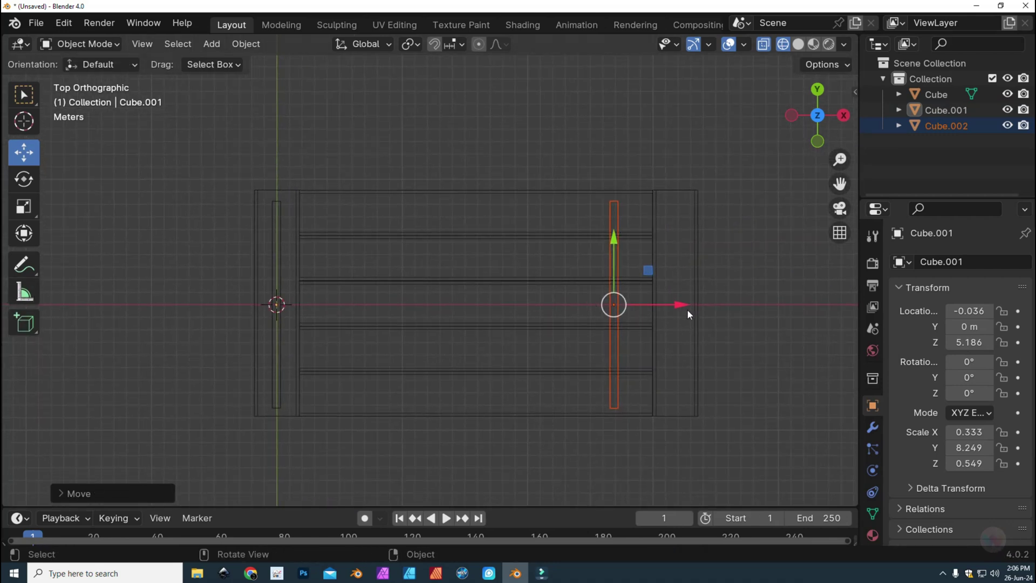
drag(682, 305, 744, 299)
Step: Paste another board copy, Cube.003, and rotate it exactly 90° around Z
key(ctrl+c)
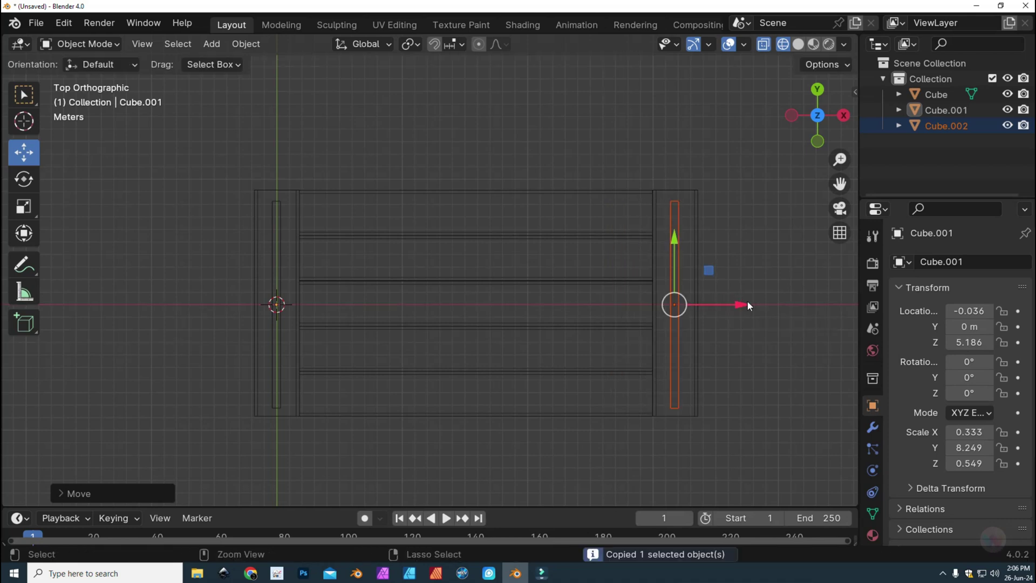
key(ctrl+v)
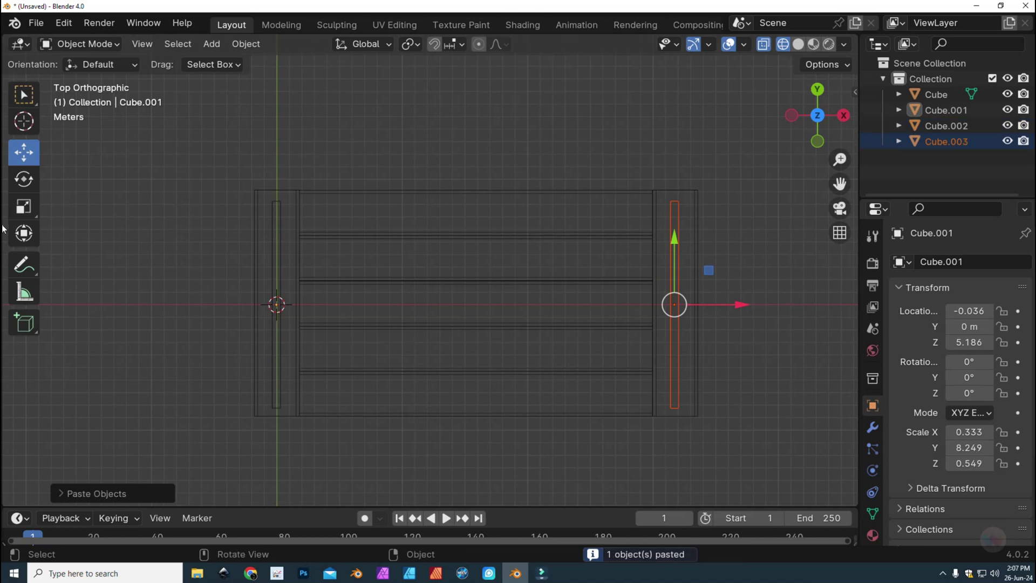
click(27, 180)
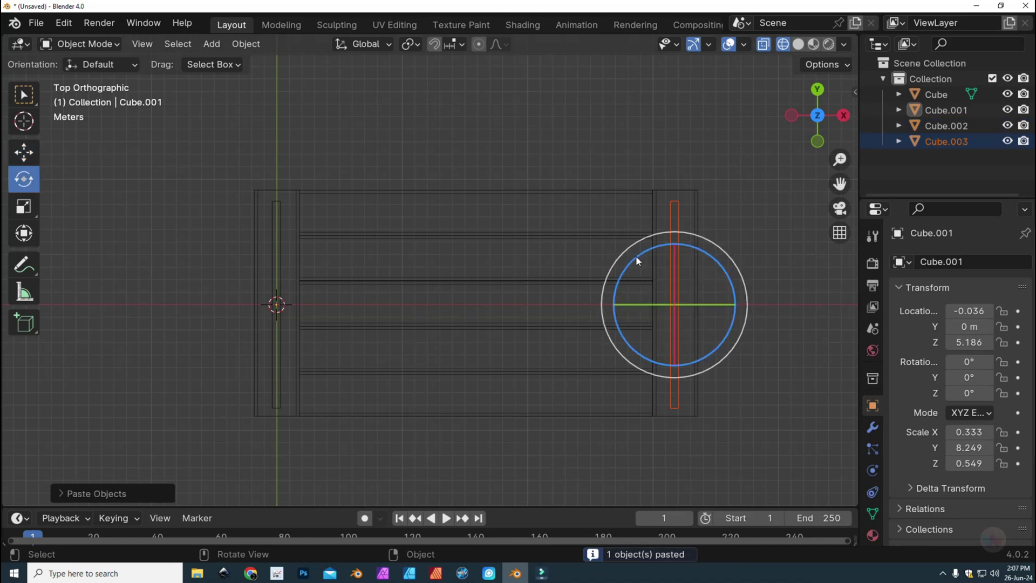
drag(637, 260, 634, 334)
click(87, 493)
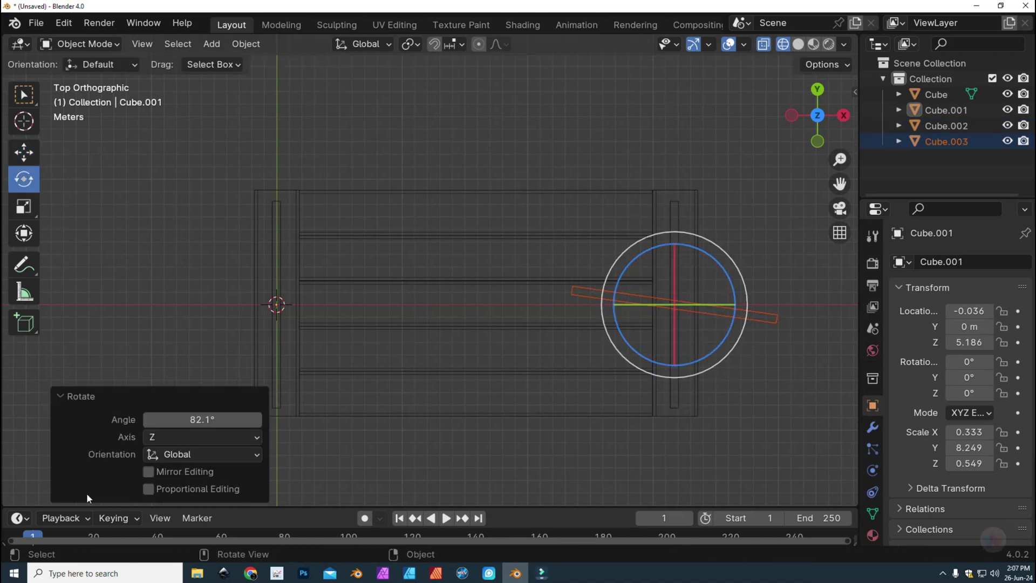
click(228, 422)
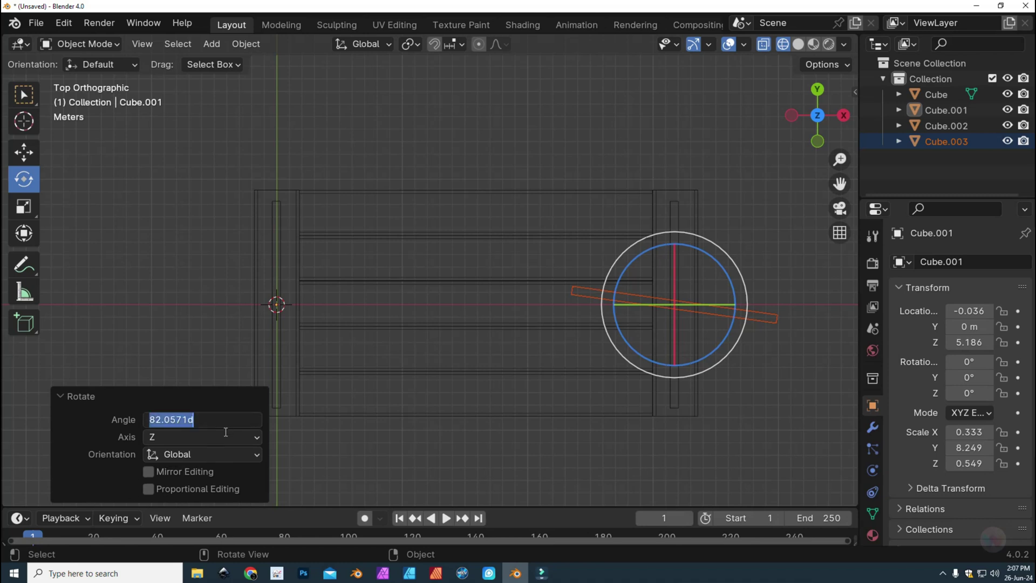
text(90)
key(Return)
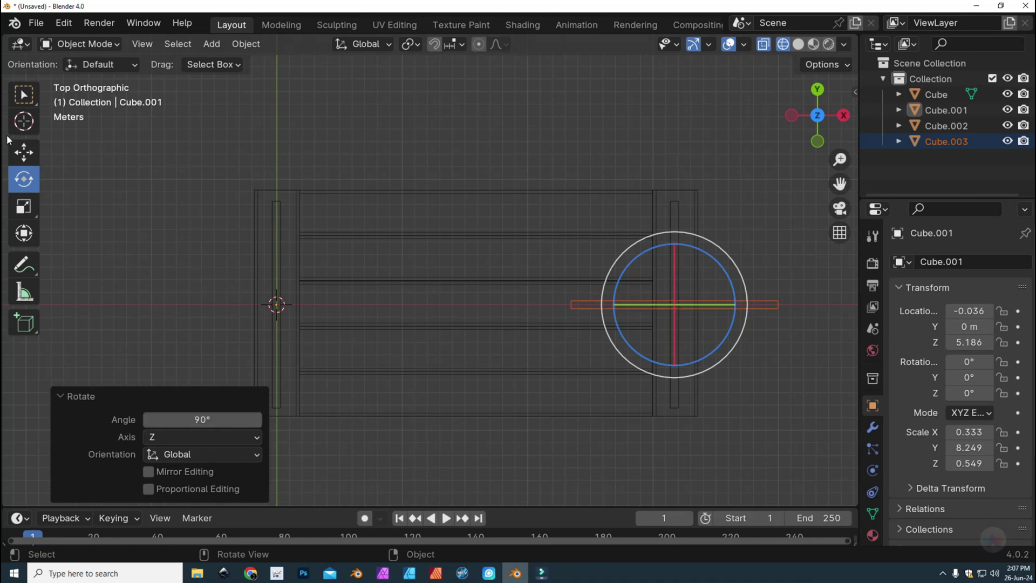
Step: Move the rotated bar to lie along the tabletop's back top edge
click(23, 153)
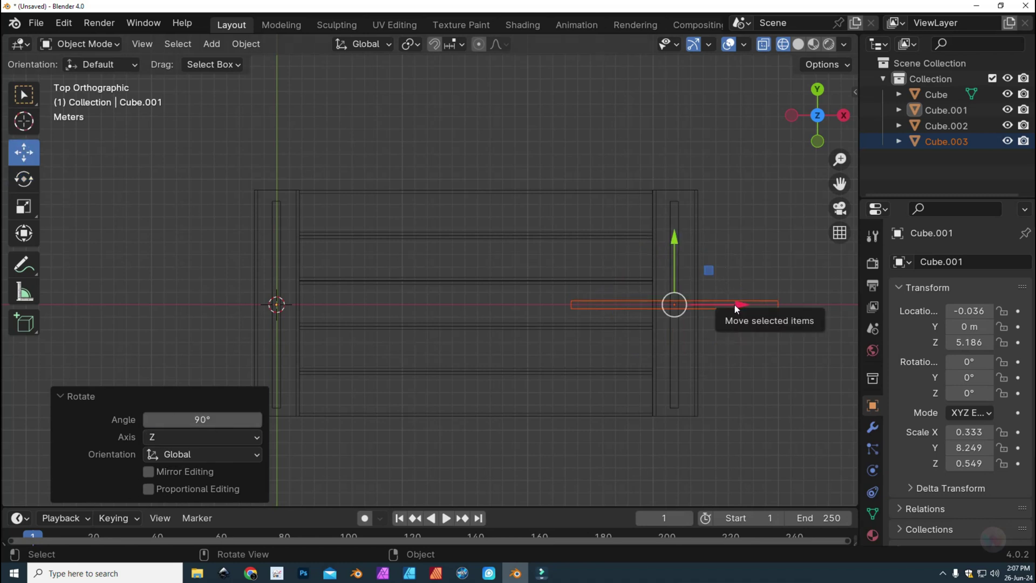
drag(735, 307, 441, 322)
drag(388, 246, 376, 141)
scroll(371, 213, up, 5)
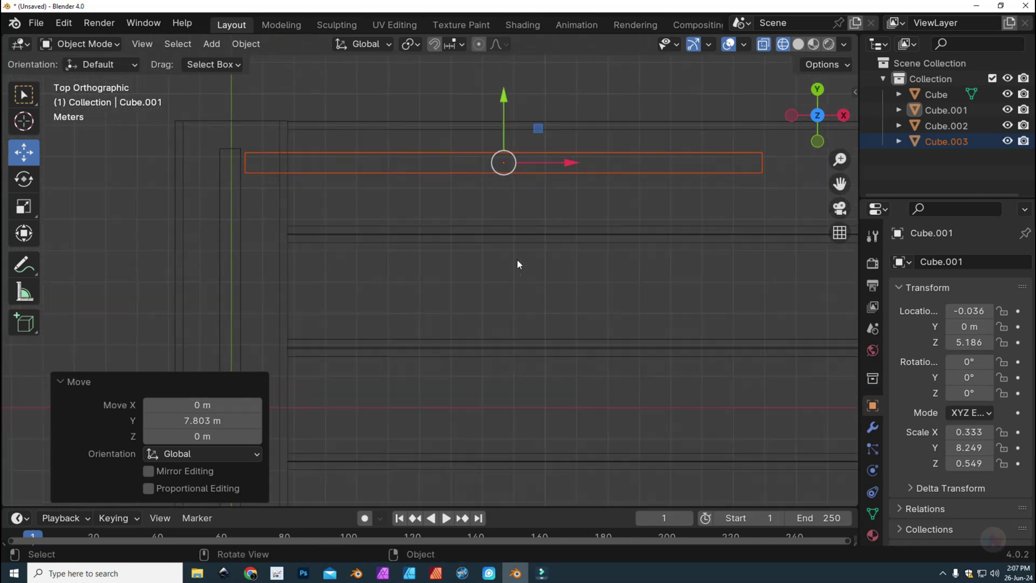
scroll(516, 263, up, 2)
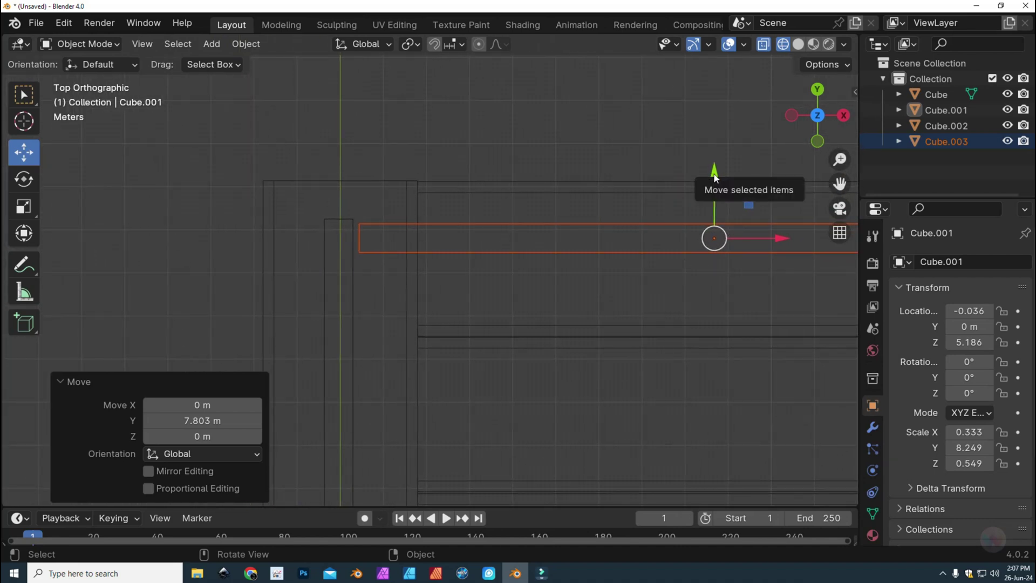
drag(711, 174, 710, 169)
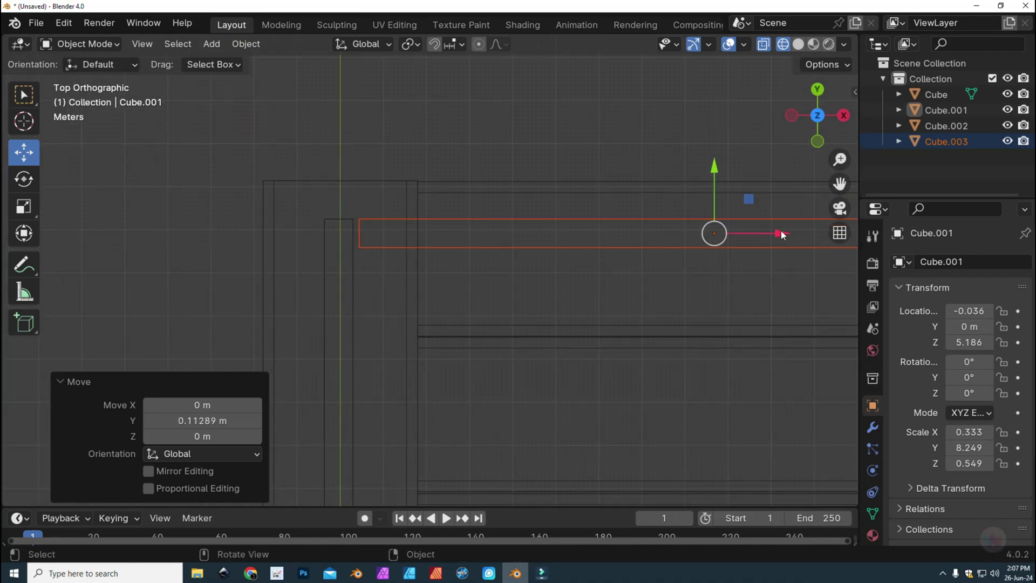
drag(780, 234, 772, 232)
scroll(749, 287, down, 3)
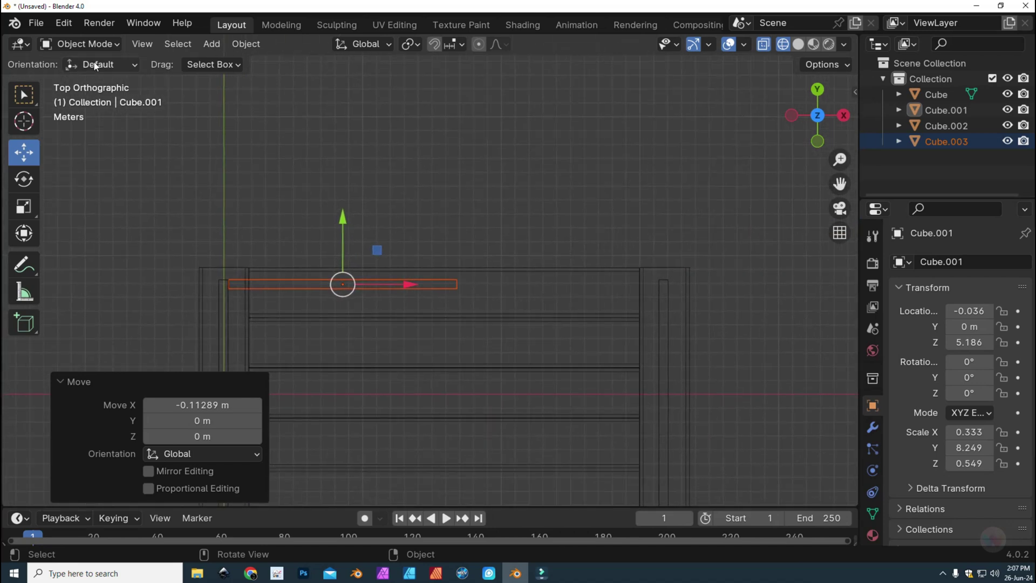
click(102, 45)
Step: In Edit Mode, stretch the bar's right-end vertices 14.541 m along X to the right board
click(99, 79)
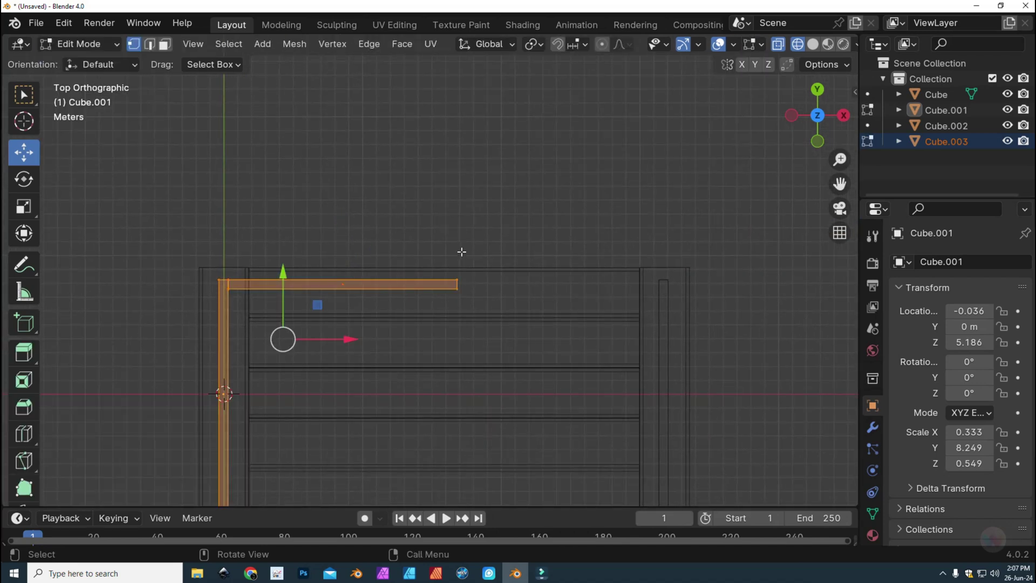
drag(447, 275, 724, 301)
scroll(724, 301, up, 6)
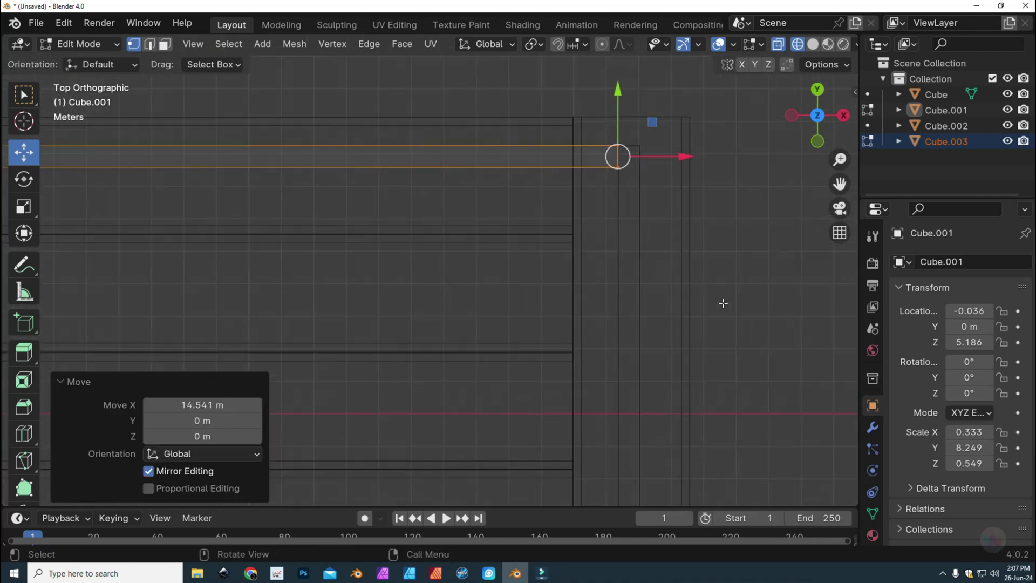
shift+middle_drag(576, 251, 547, 352)
scroll(458, 251, down, 6)
scroll(459, 251, down, 4)
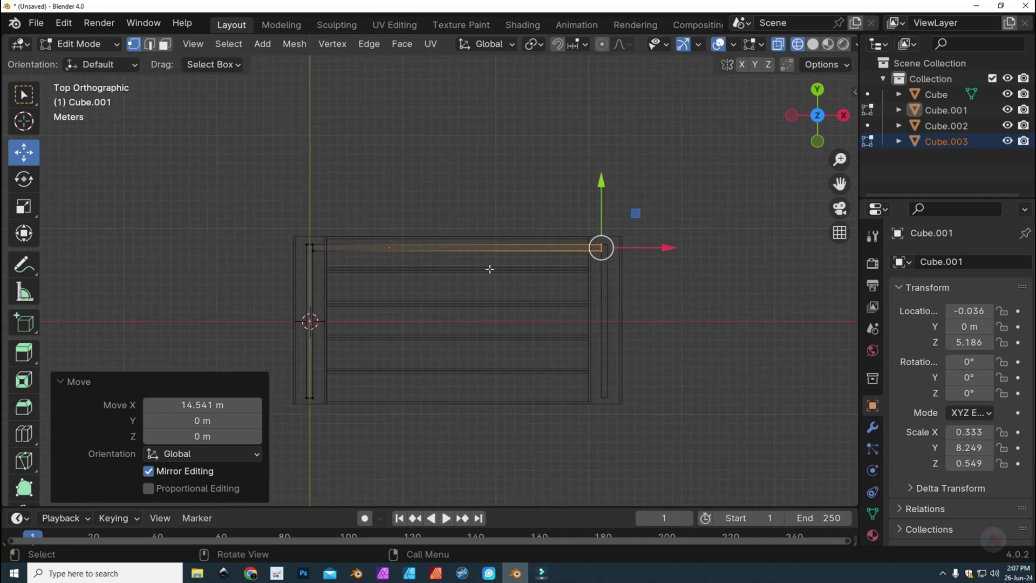
click(24, 96)
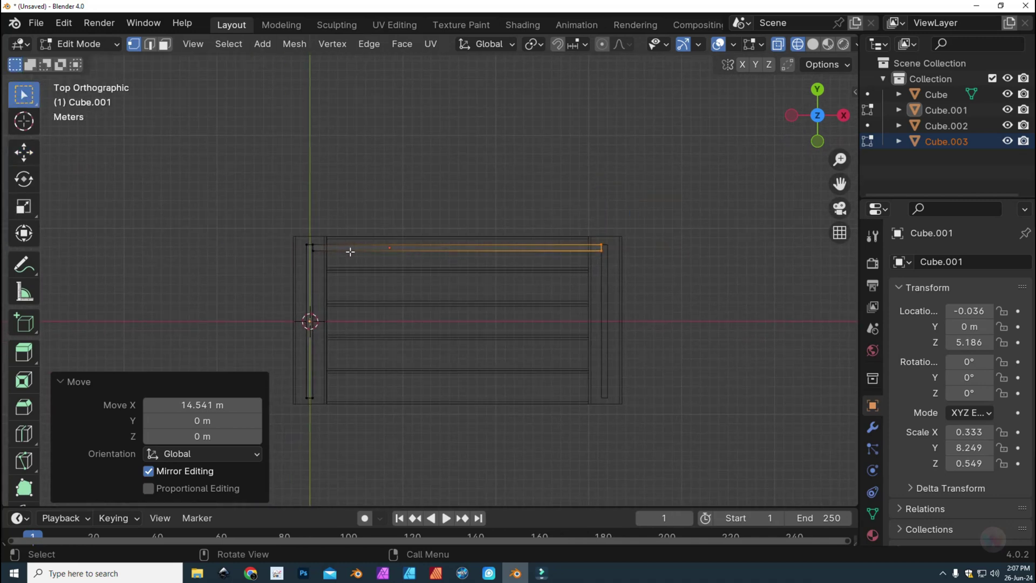
click(96, 47)
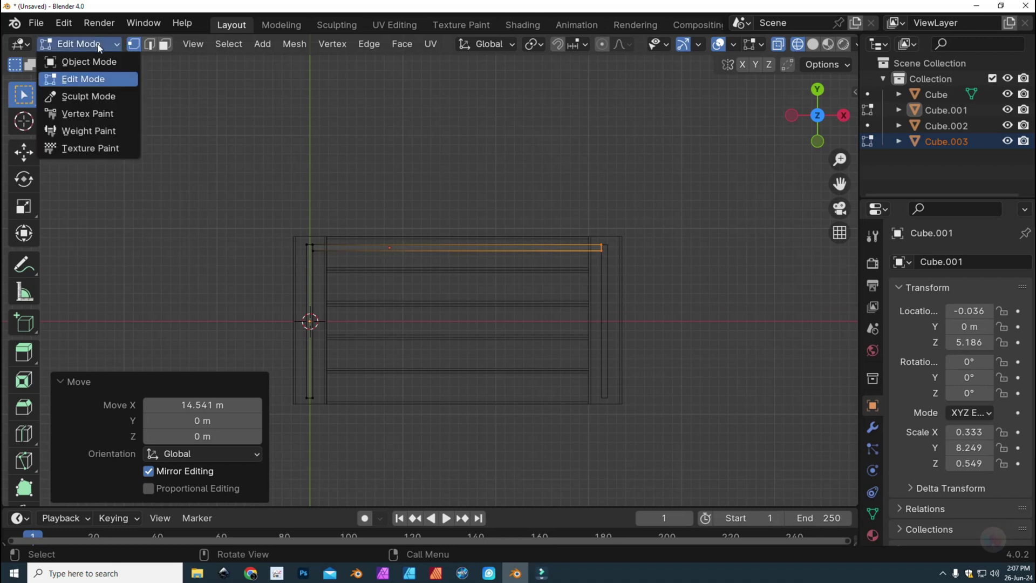
click(100, 63)
scroll(503, 277, up, 4)
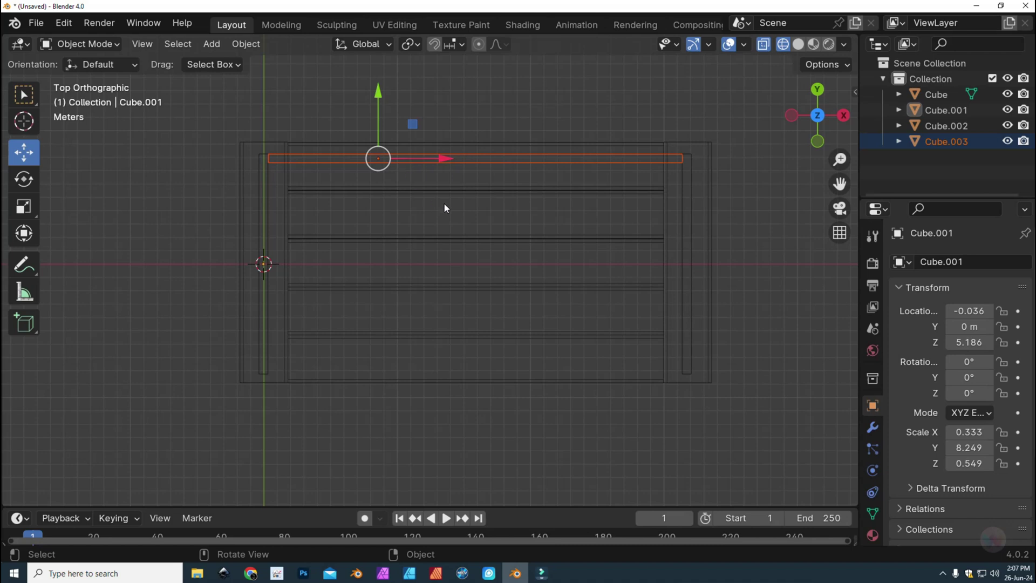
Step: Duplicate the top rail as Cube.004 and move it -15.767 m along Y to the front edge
key(ctrl+c)
key(ctrl+v)
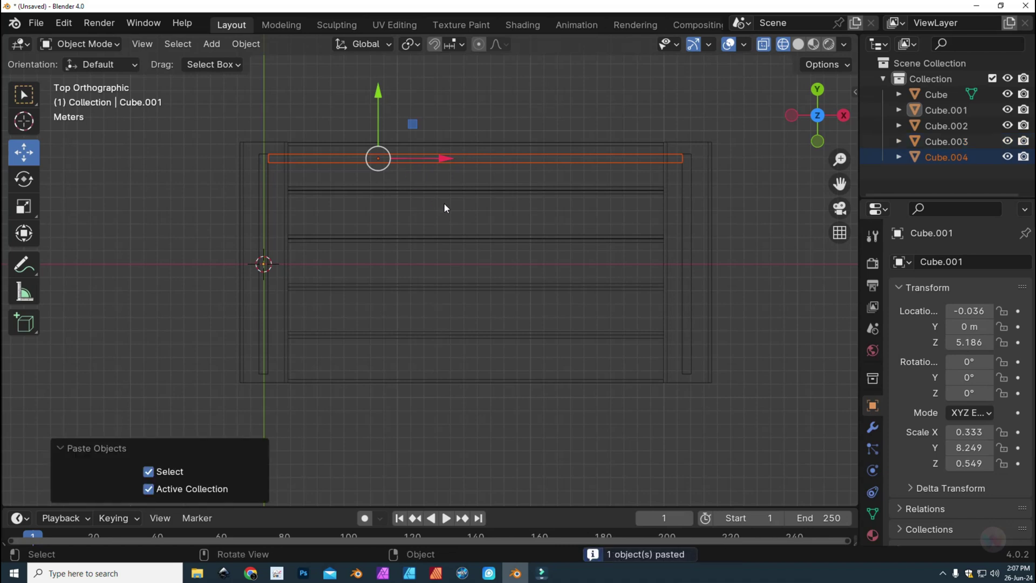
drag(376, 102, 388, 303)
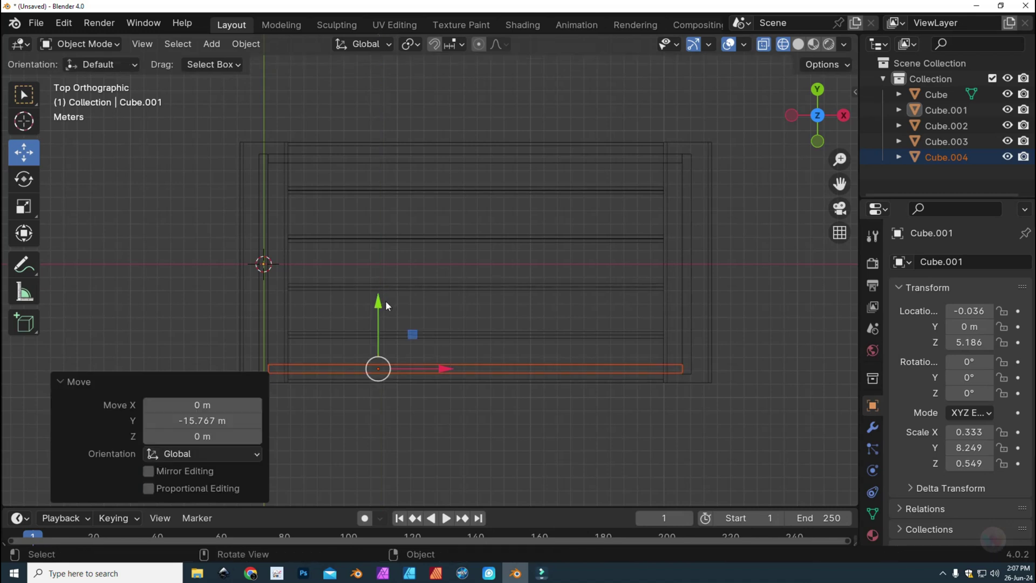
click(30, 215)
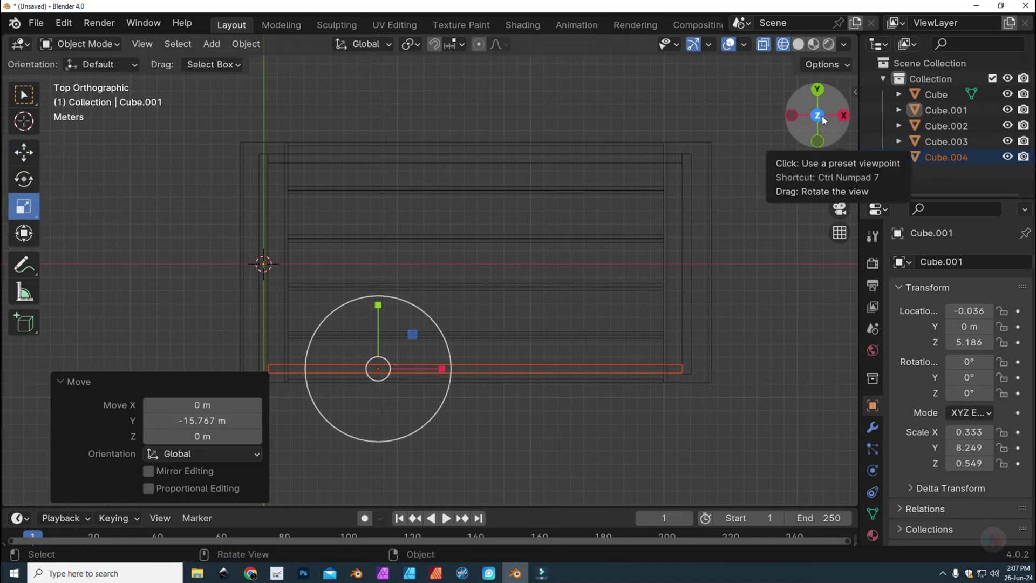
drag(828, 117, 839, 354)
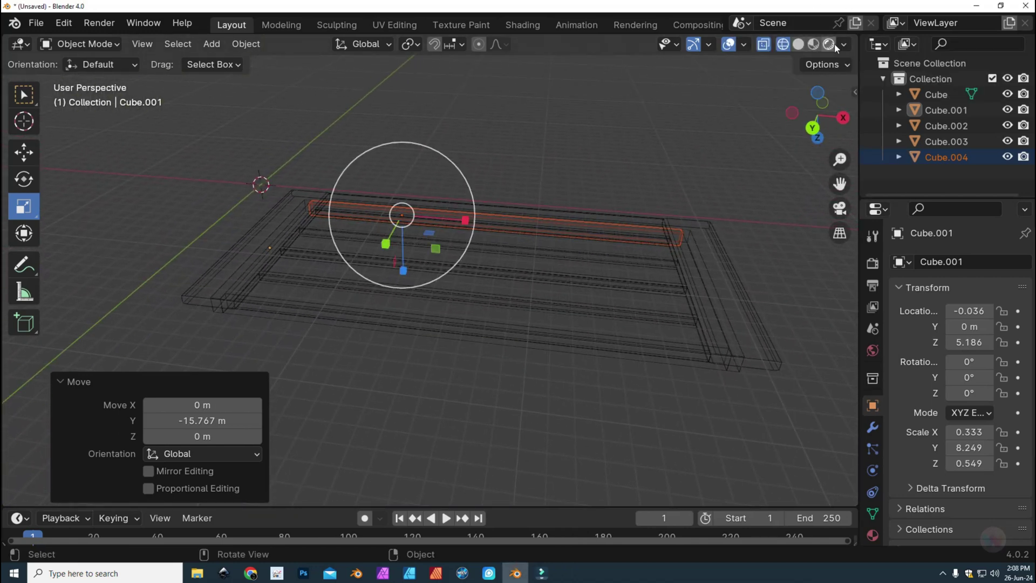
Step: Switch to Solid shading and view the rail frame from underneath
click(813, 46)
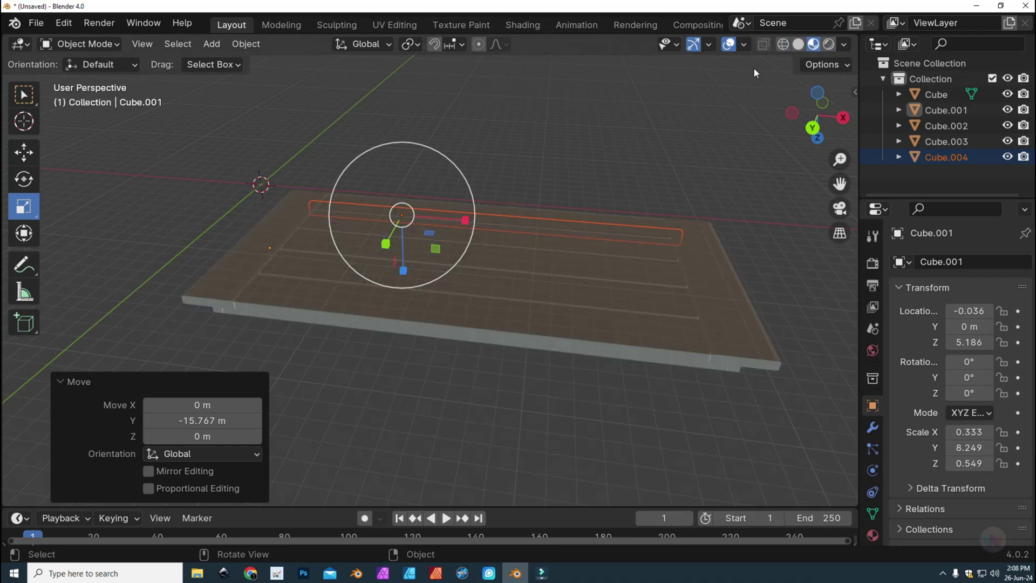
click(799, 46)
middle_drag(488, 281, 422, 319)
scroll(230, 217, down, 2)
Step: Add a new cube, Cube.005, at the origin and stretch it tall along Z
click(213, 46)
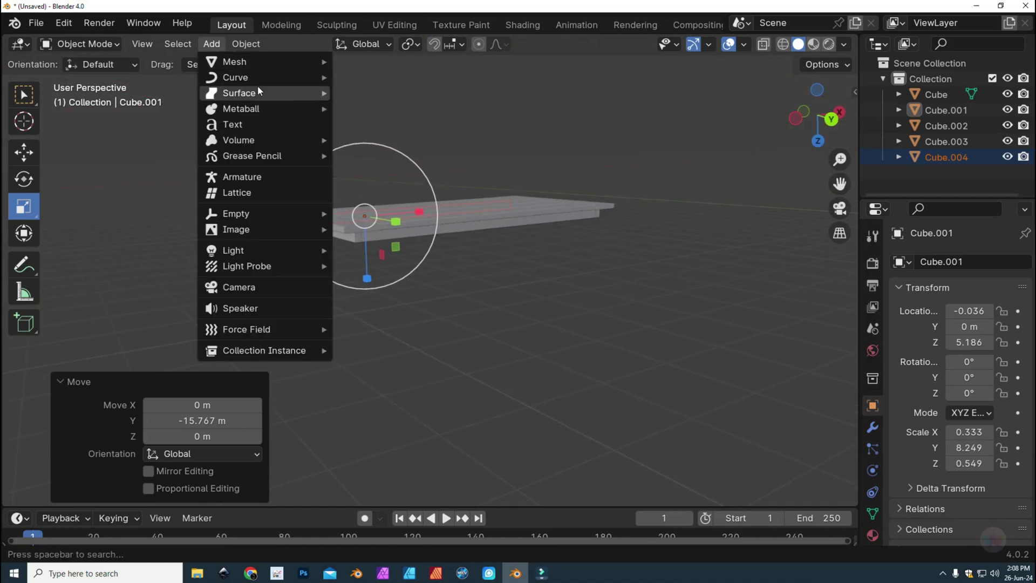
mouse_move(270, 64)
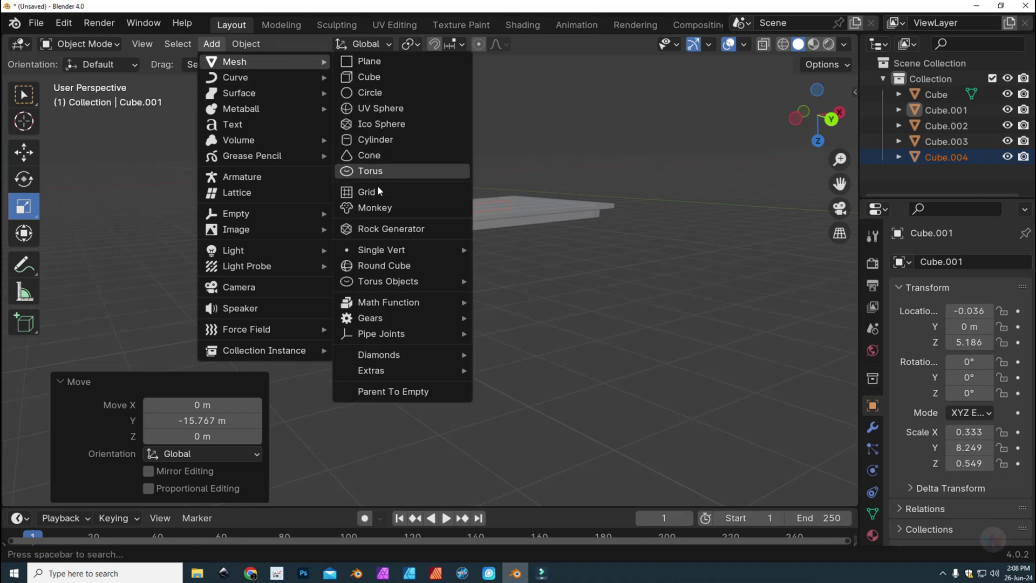
click(381, 75)
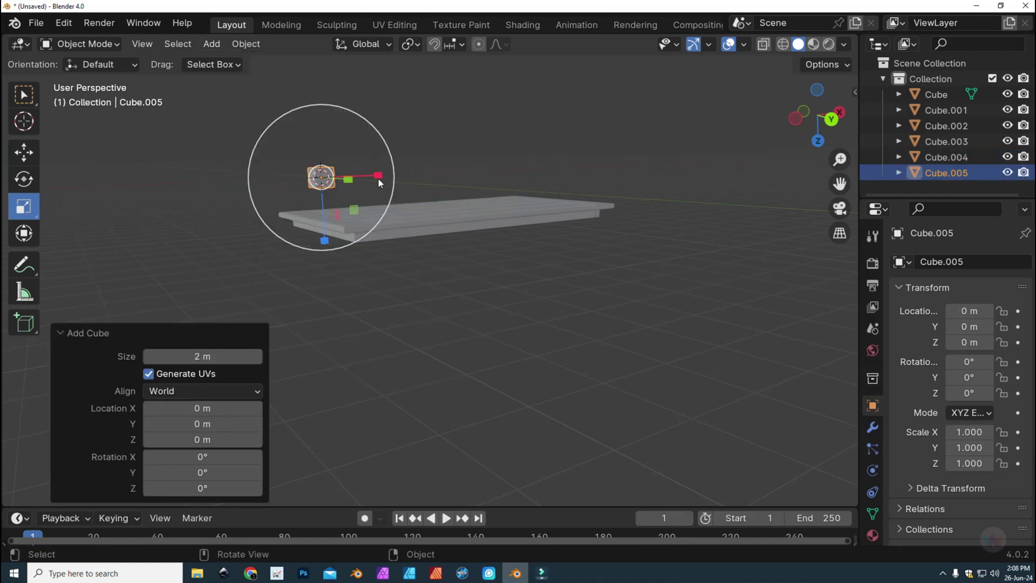
drag(325, 241, 391, 492)
drag(325, 245, 351, 375)
middle_drag(351, 375, 503, 309)
scroll(501, 339, up, 3)
Step: Thin the post to X 0.492 and Y 0.500, and set its Z scale to 7.333
drag(504, 313, 478, 320)
drag(420, 300, 436, 323)
middle_drag(436, 324, 605, 325)
drag(606, 325, 596, 291)
middle_drag(595, 292, 591, 320)
Step: Move the post to the tabletop corner at X 0.662, Y 7.284, Z 11.50
click(35, 153)
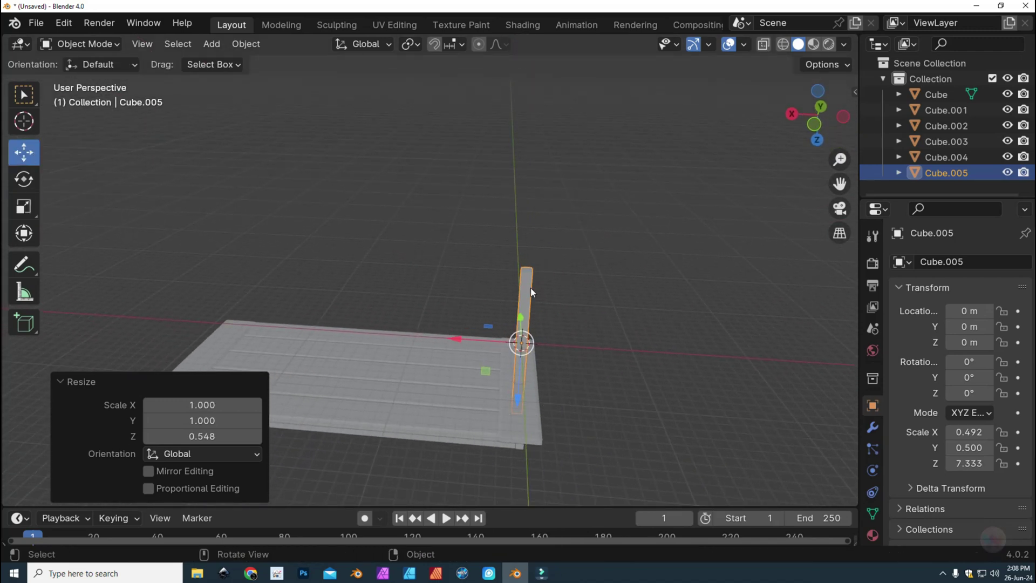
drag(517, 402, 549, 30)
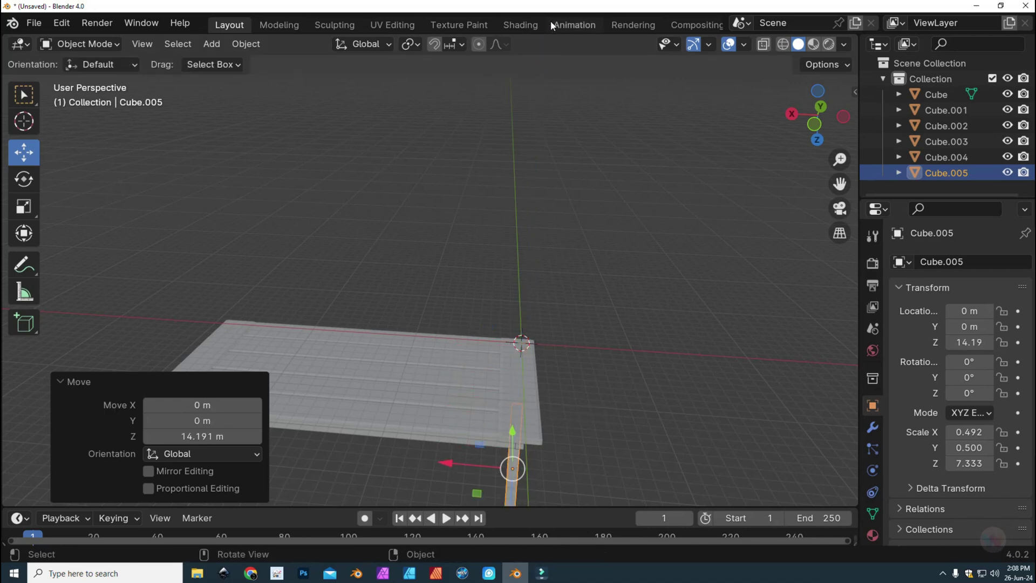
middle_drag(633, 15, 492, 158)
drag(467, 167, 478, 227)
middle_drag(478, 227, 501, 231)
drag(455, 262, 439, 260)
middle_drag(439, 260, 507, 258)
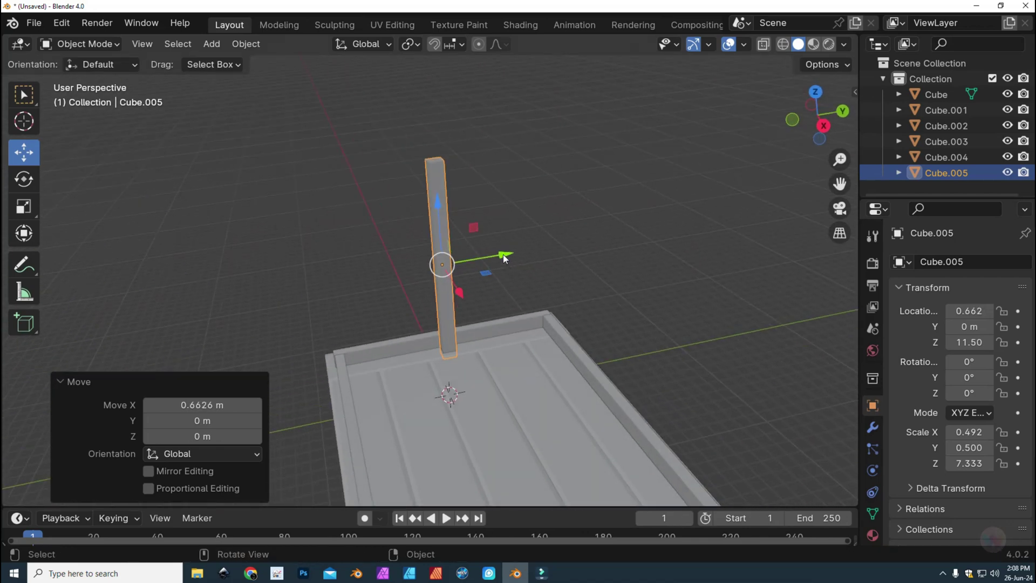
drag(505, 258, 597, 264)
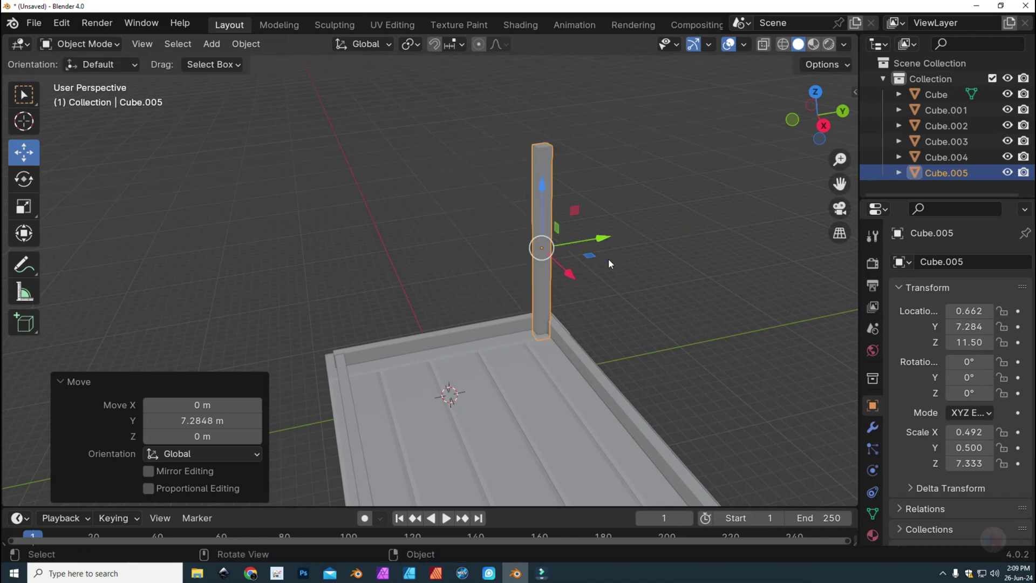
key(KP_1)
Step: In wireframe top view, nudge post Cube.005 along Y and X into the frame corner at X 0.804
key(KP_3)
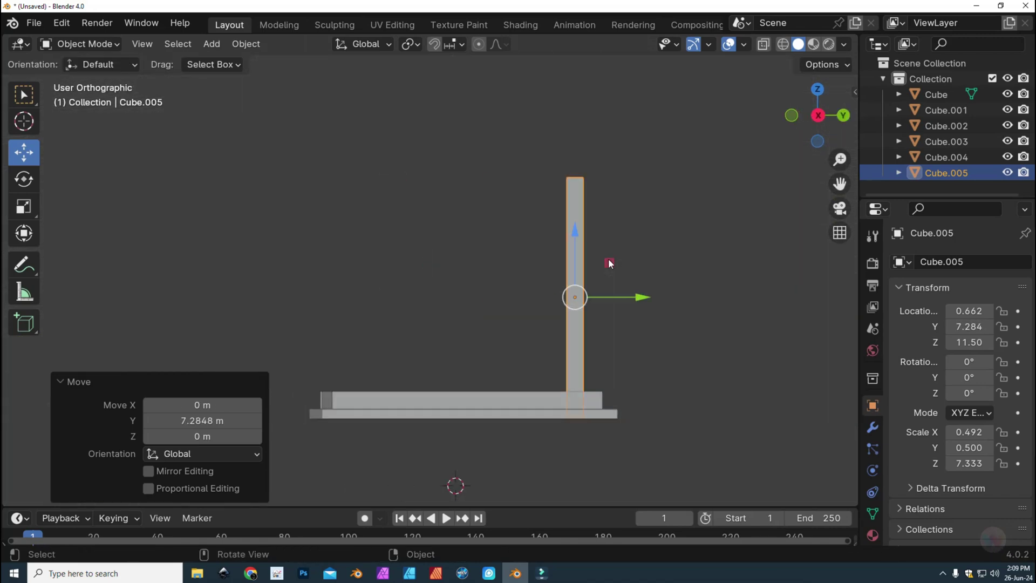
key(KP_7)
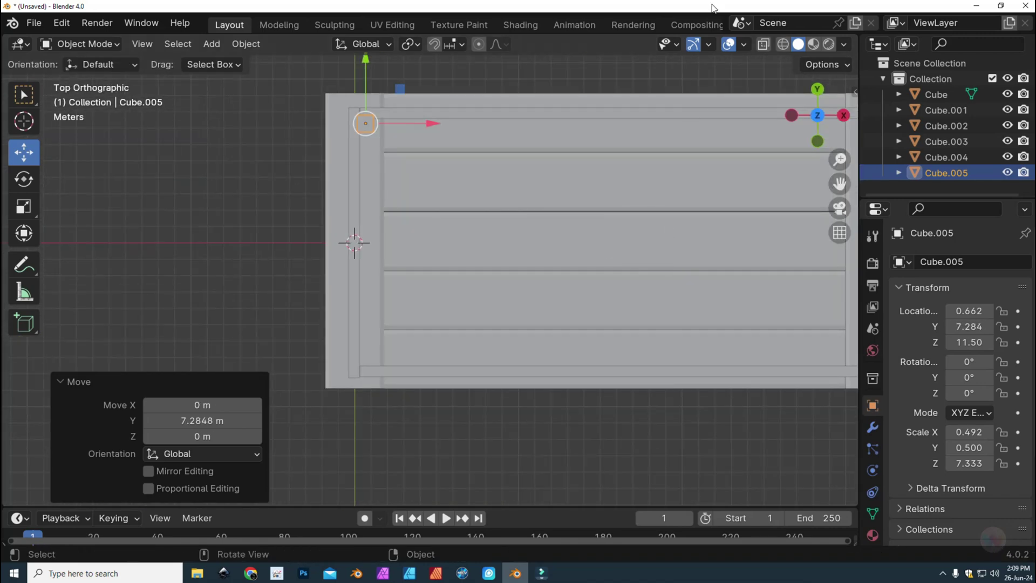
click(783, 44)
scroll(478, 127, up, 5)
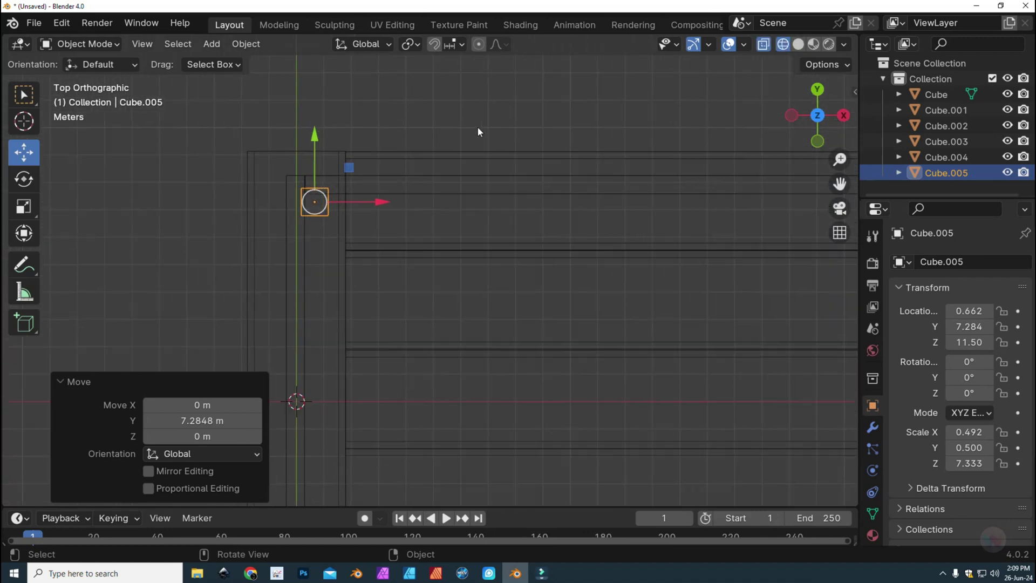
drag(354, 190, 353, 205)
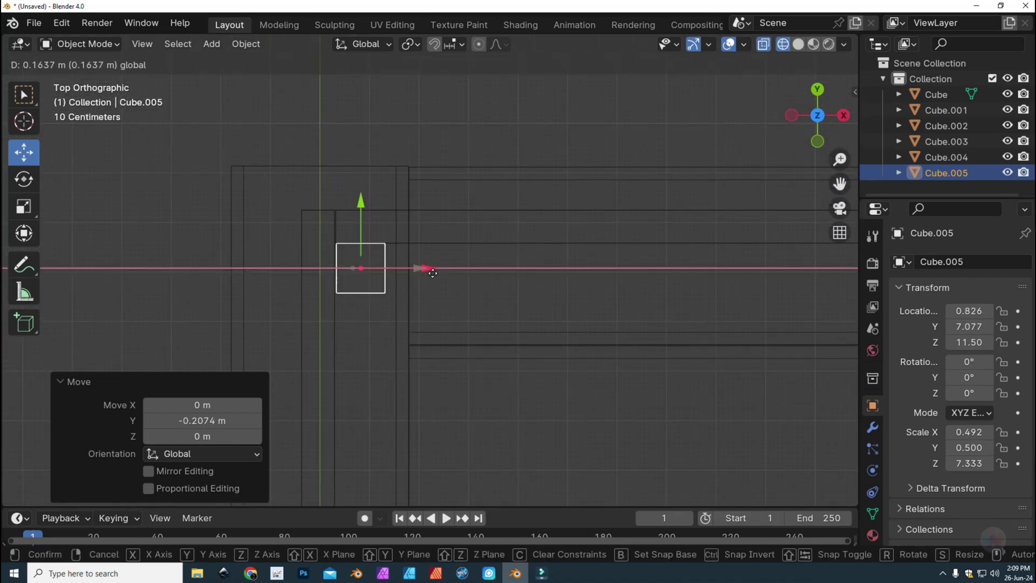
click(421, 271)
scroll(404, 296, down, 2)
Step: Check the post's fit from the side and front views, then switch back toward Object Mode
key(KP_3)
shift+scroll(649, 295, down, 5)
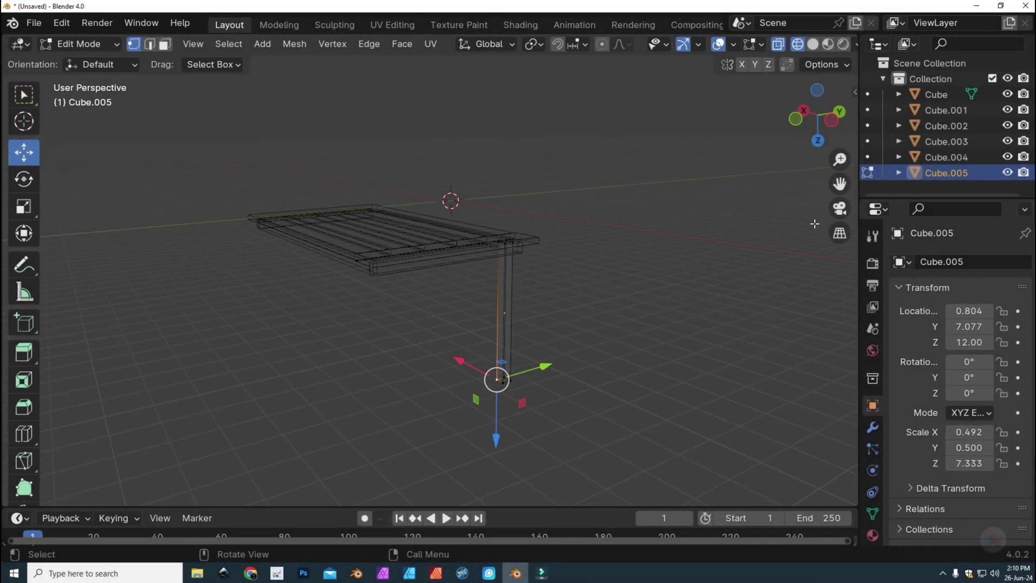
key(KP_1)
key(Home)
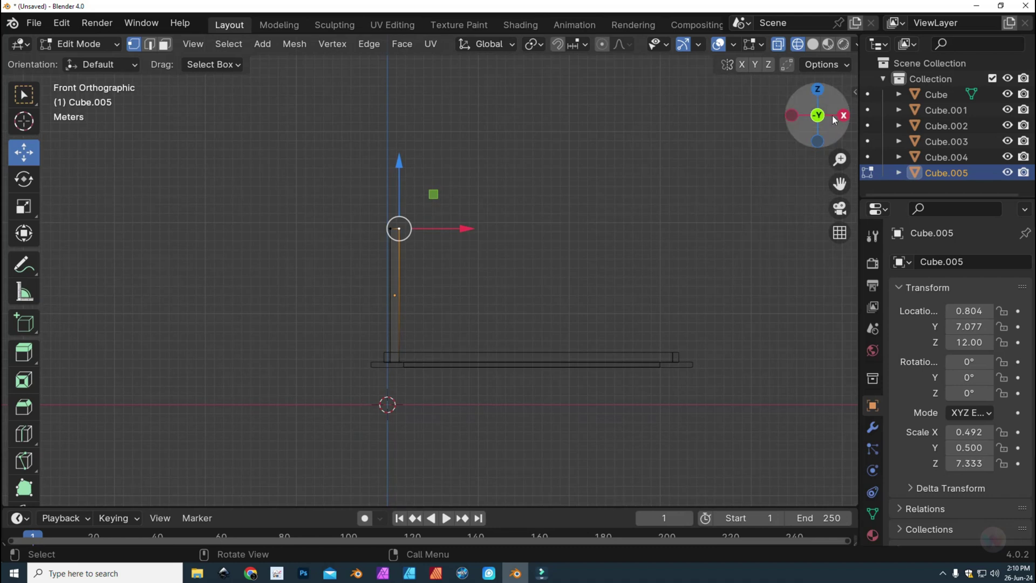
click(75, 45)
Step: In Object Mode with solid shading, copy-paste the post and move the copy 29.891 m along X
click(100, 64)
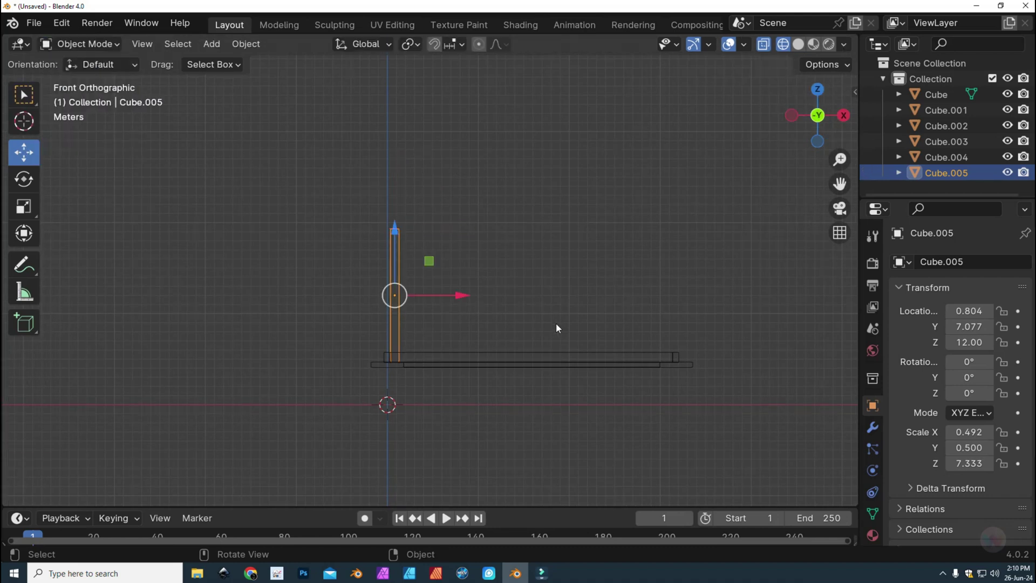
click(798, 44)
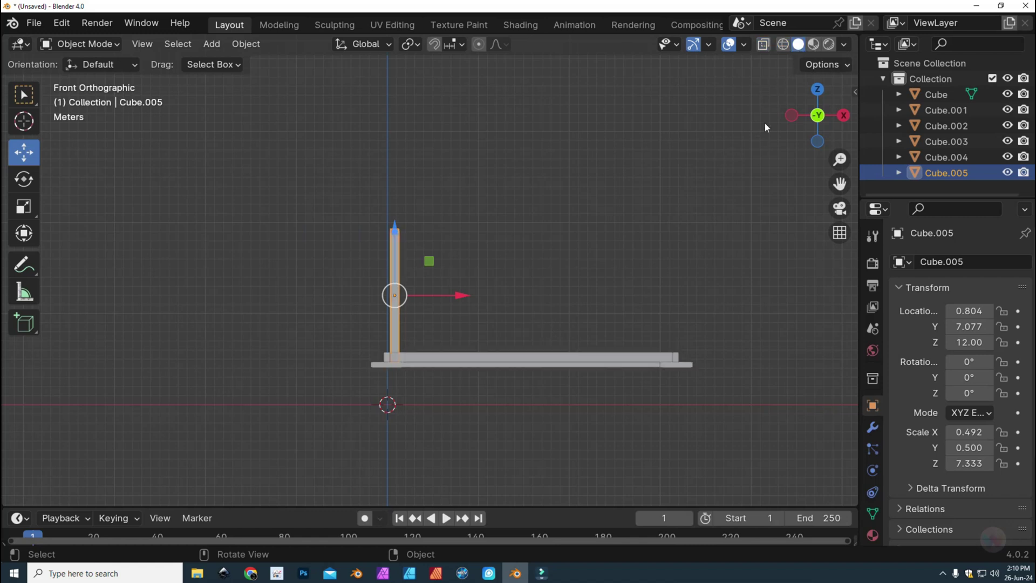
key(ctrl+c)
key(ctrl+v)
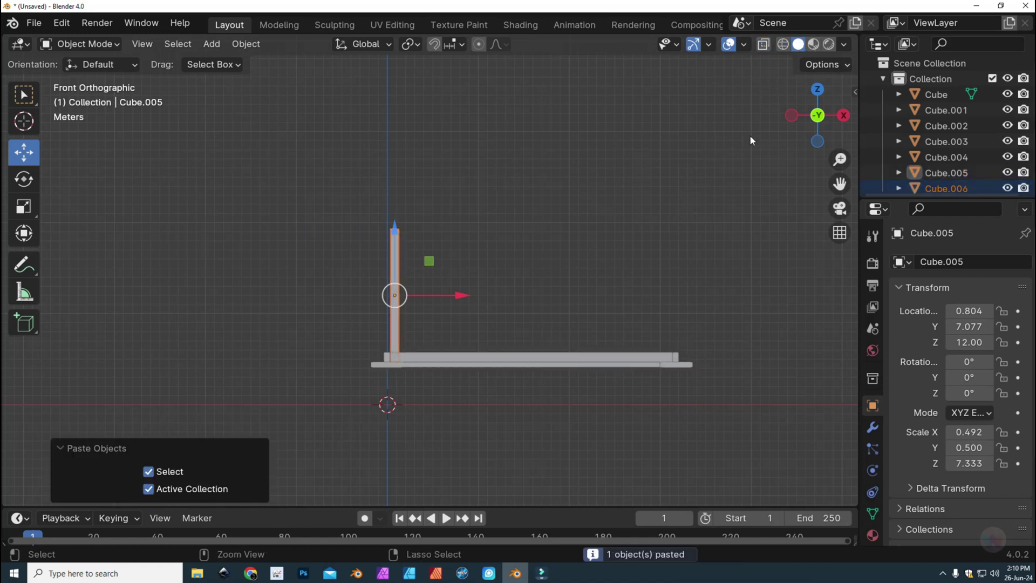
drag(467, 296, 747, 327)
Step: In wireframe, fine-tune the copied post 0.153 m along X into the far corner, checking from top view
click(784, 43)
scroll(653, 383, up, 8)
scroll(632, 370, down, 5)
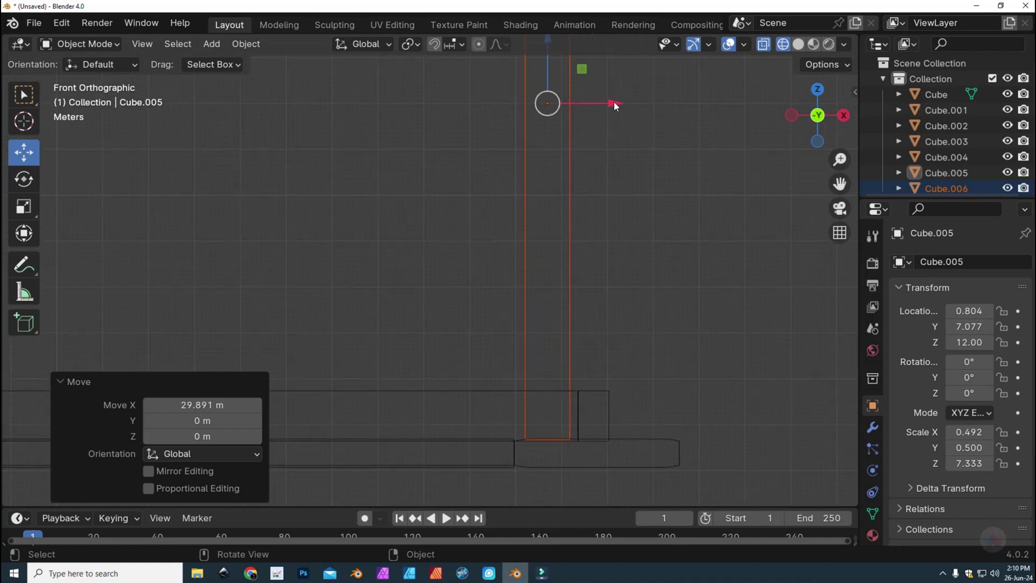
drag(613, 102, 623, 102)
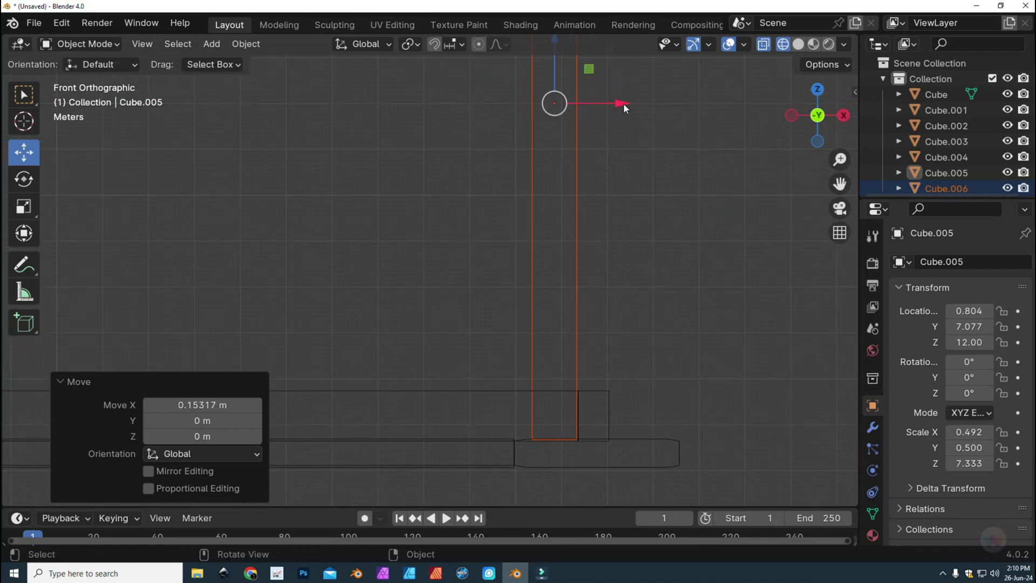
key(KP_7)
scroll(624, 102, down, 4)
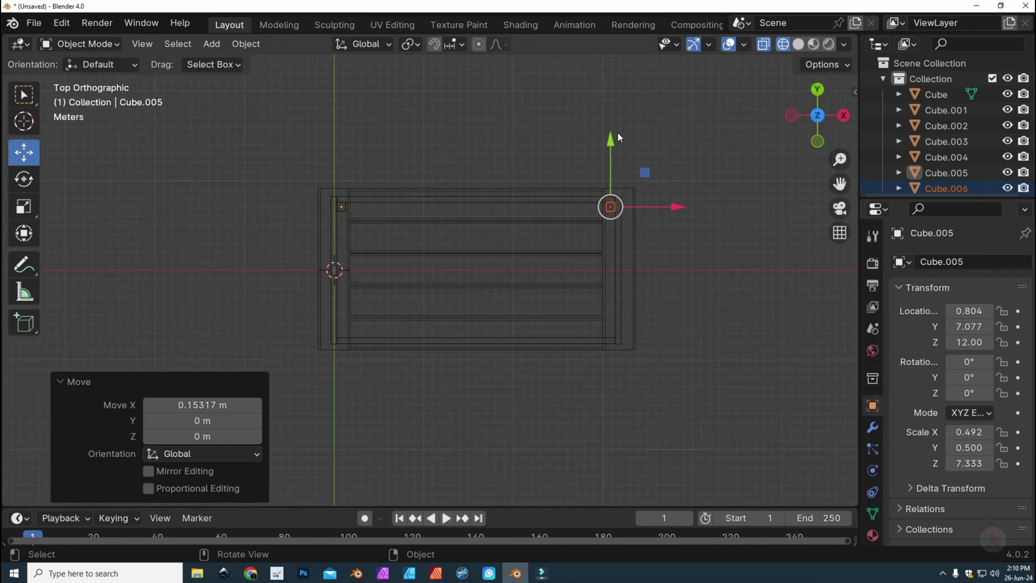
Step: Select posts Cube.005 and Cube.006, paste copies, and move them -13.956 m along Y to the front corners
scroll(515, 192, up, 2)
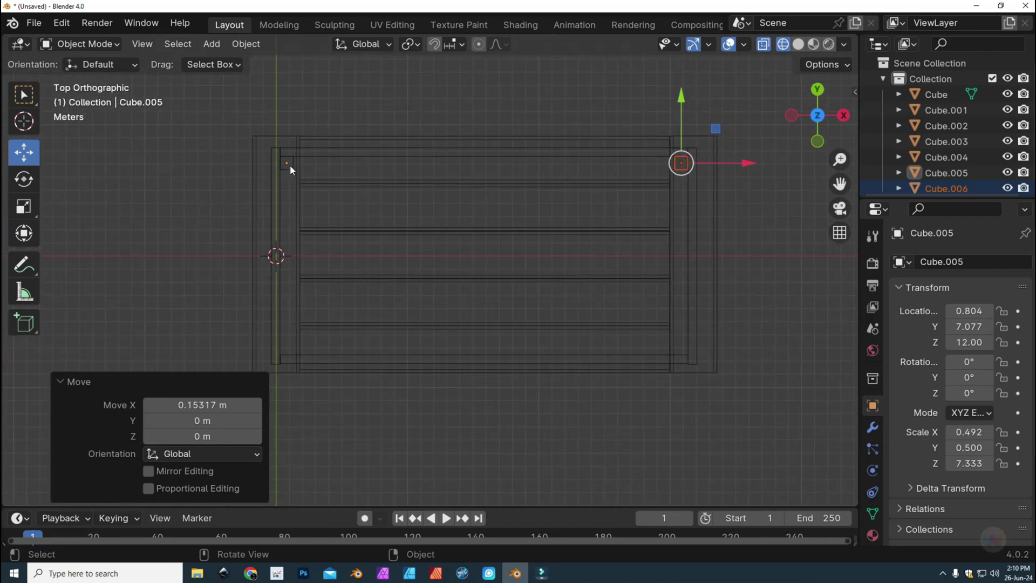
click(288, 164)
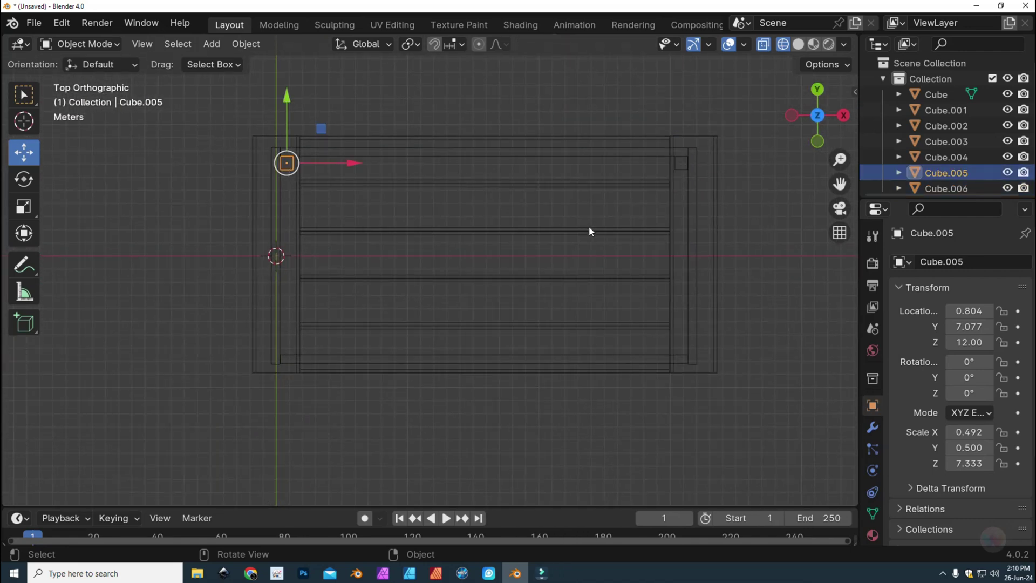
click(677, 169)
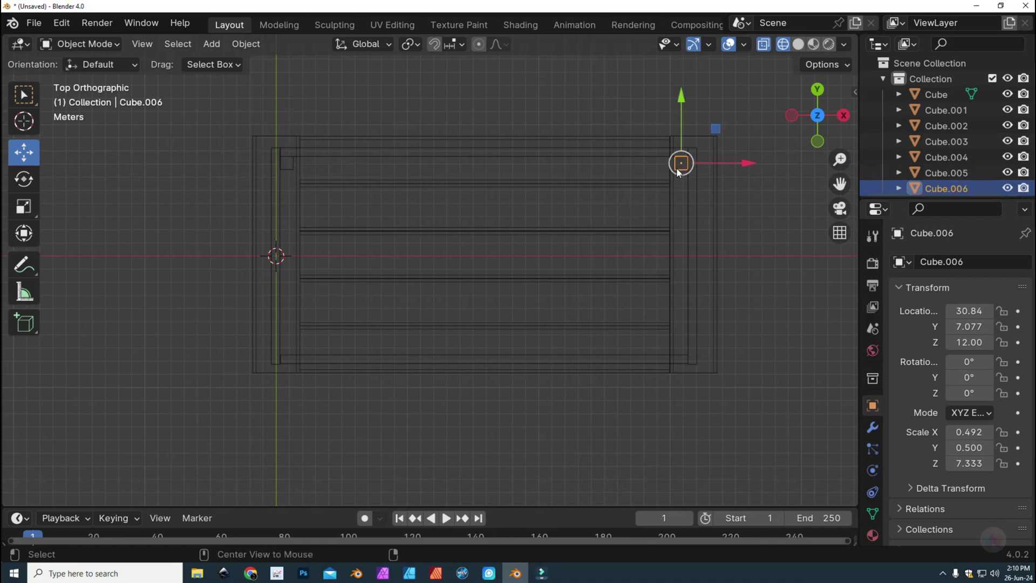
shift+click(288, 164)
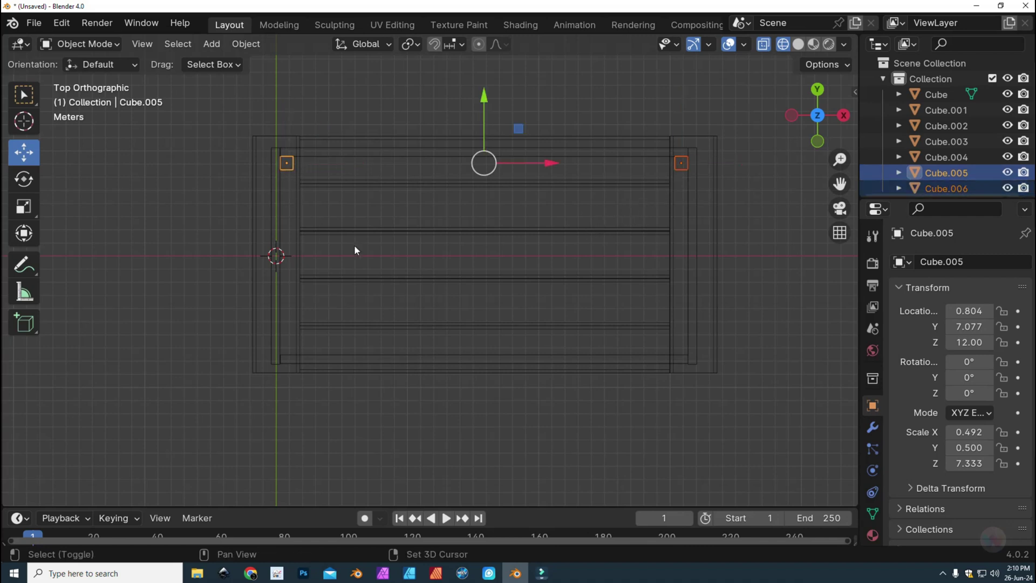
key(ctrl+v)
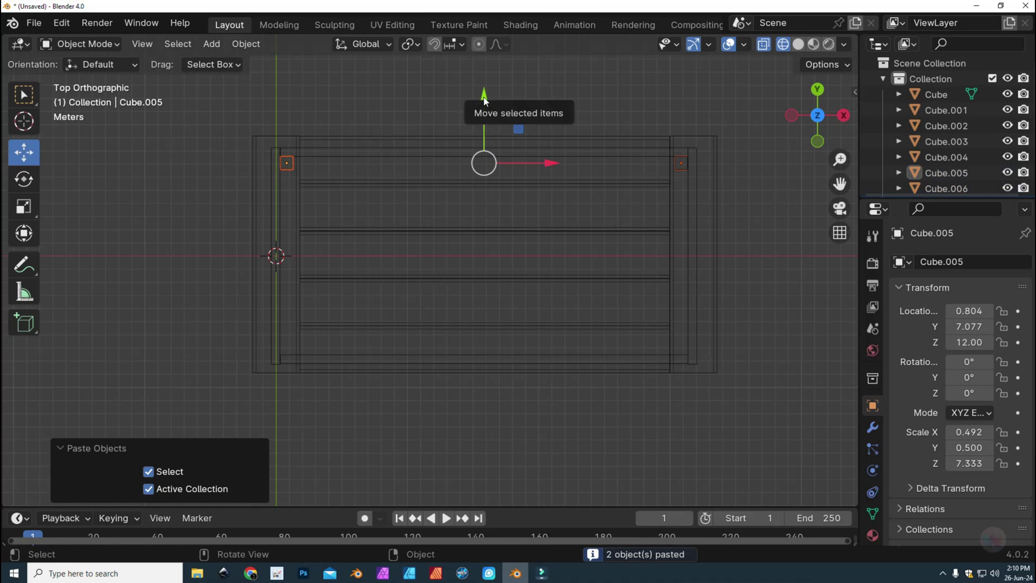
drag(486, 98, 494, 283)
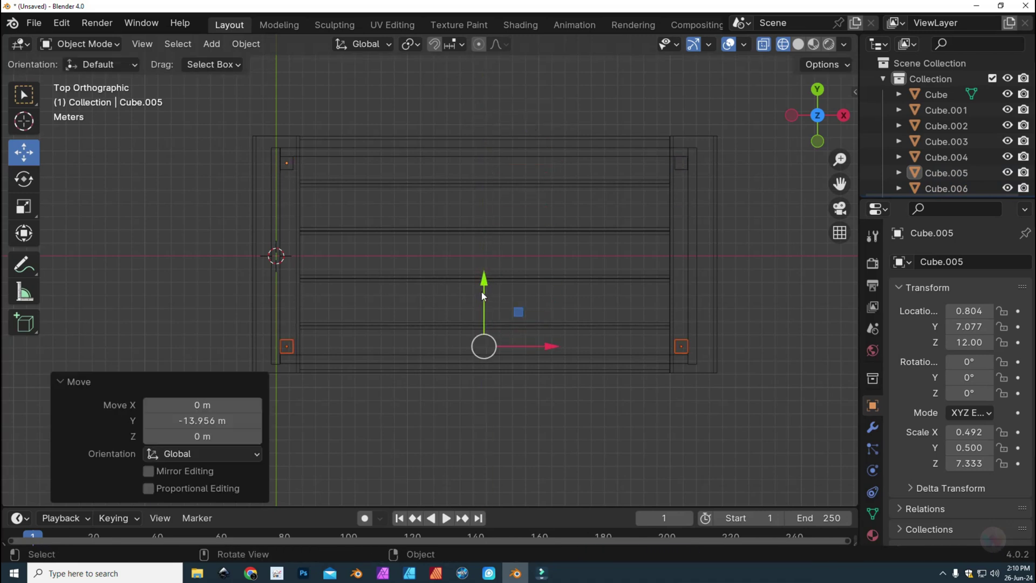